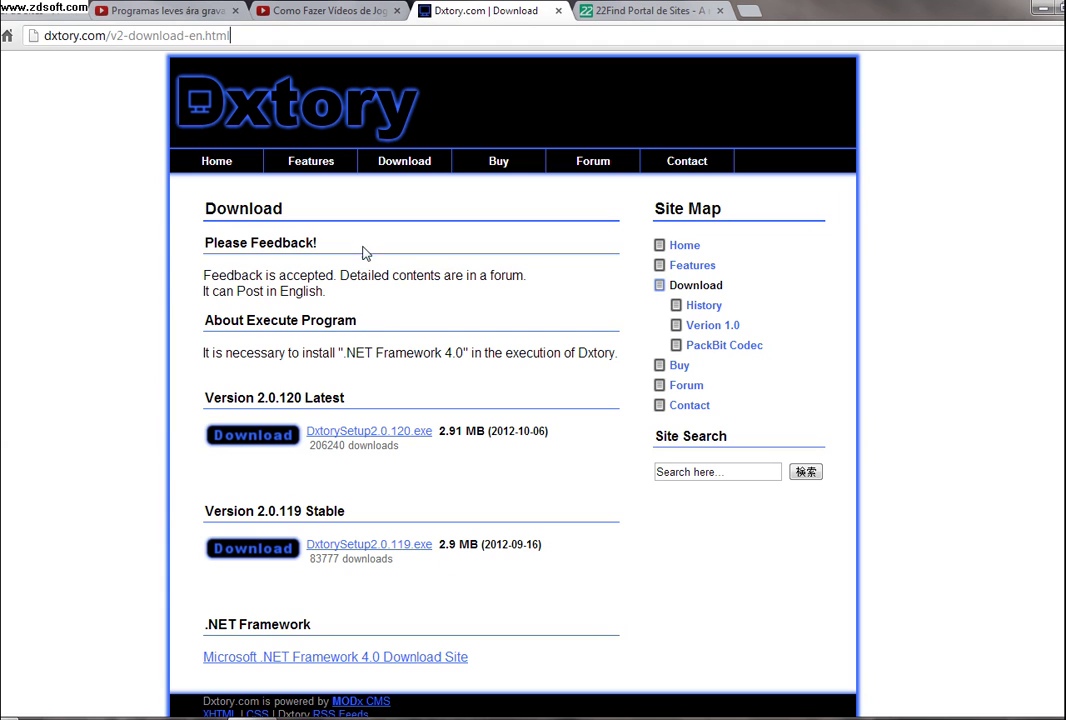
Download the latest version, DxtorySetup2.0.120.exe, and run the installer.
scroll(150, 450, "down", 1)
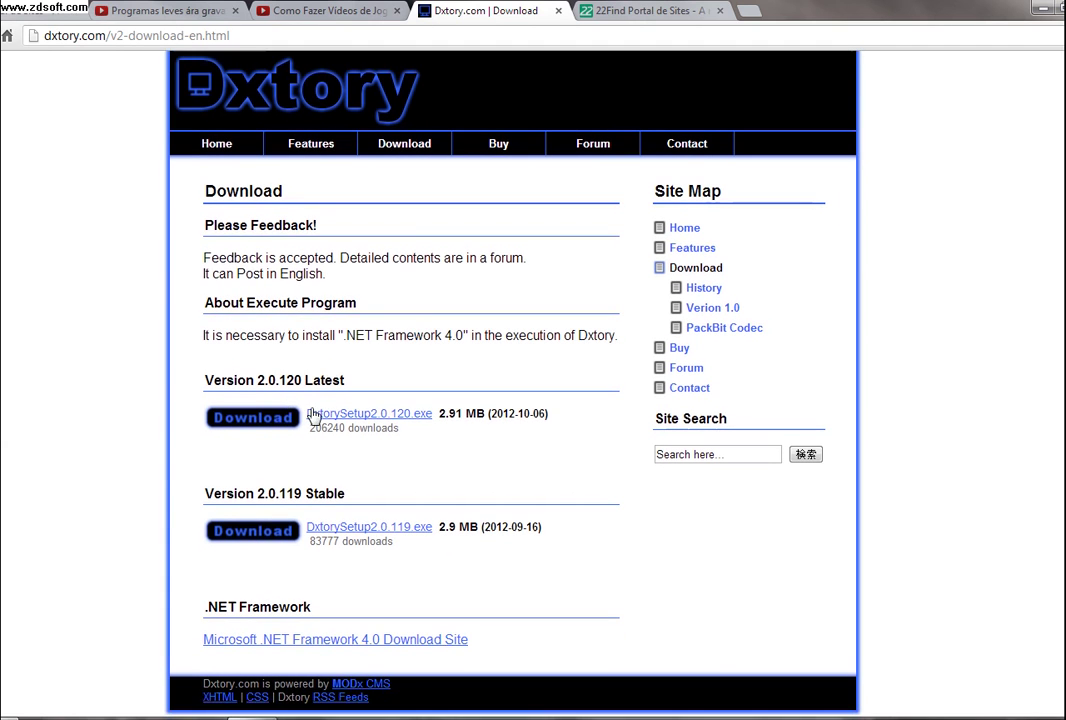
left_click_drag(314, 430, 332, 433)
left_click(332, 432)
left_click_drag(489, 545, 528, 507)
left_click(675, 524)
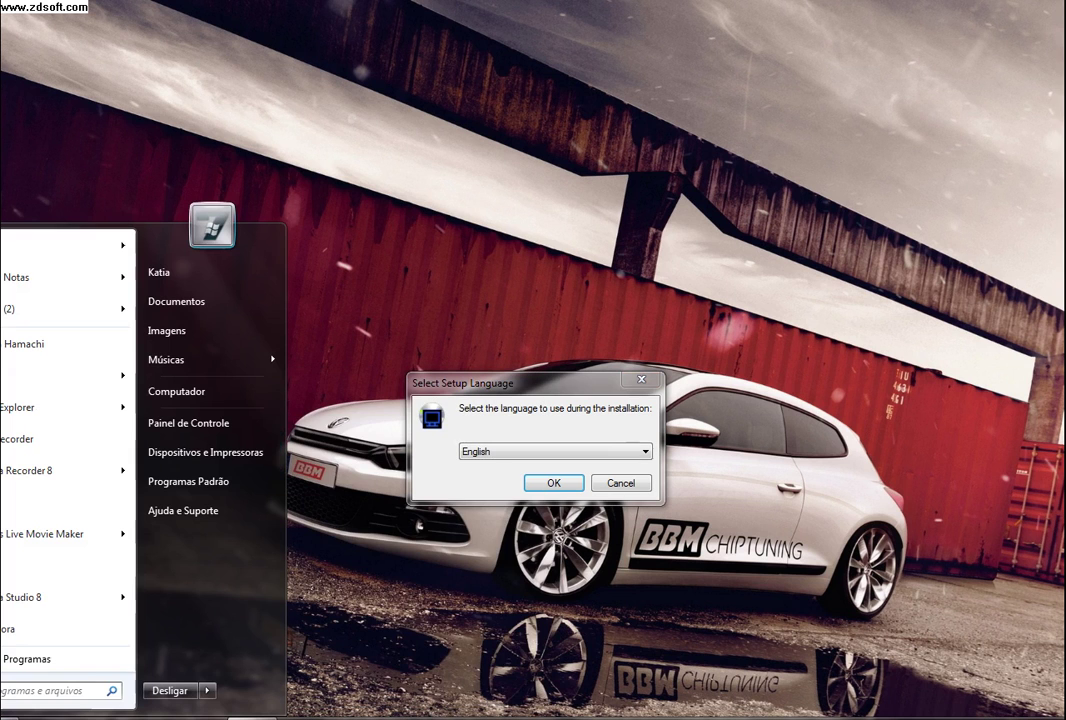
left_click(357, 556)
left_click_drag(581, 559, 506, 536)
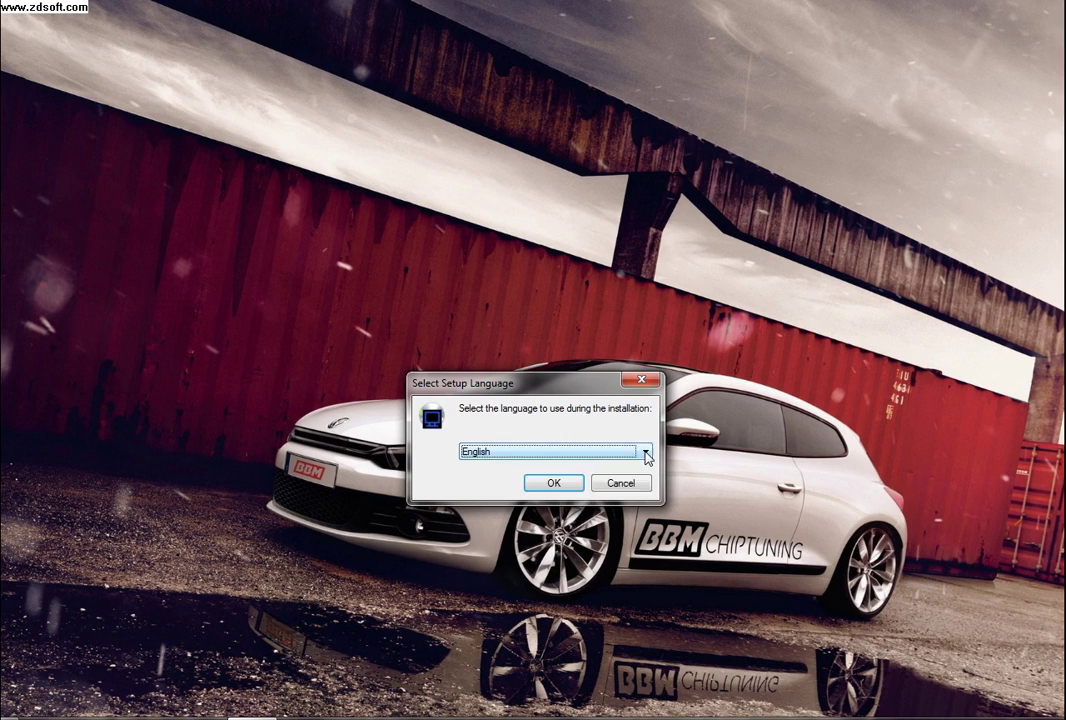
Choose English as the setup language after trying the Japanese option, and start the setup wizard.
left_click(560, 452)
left_click(562, 480)
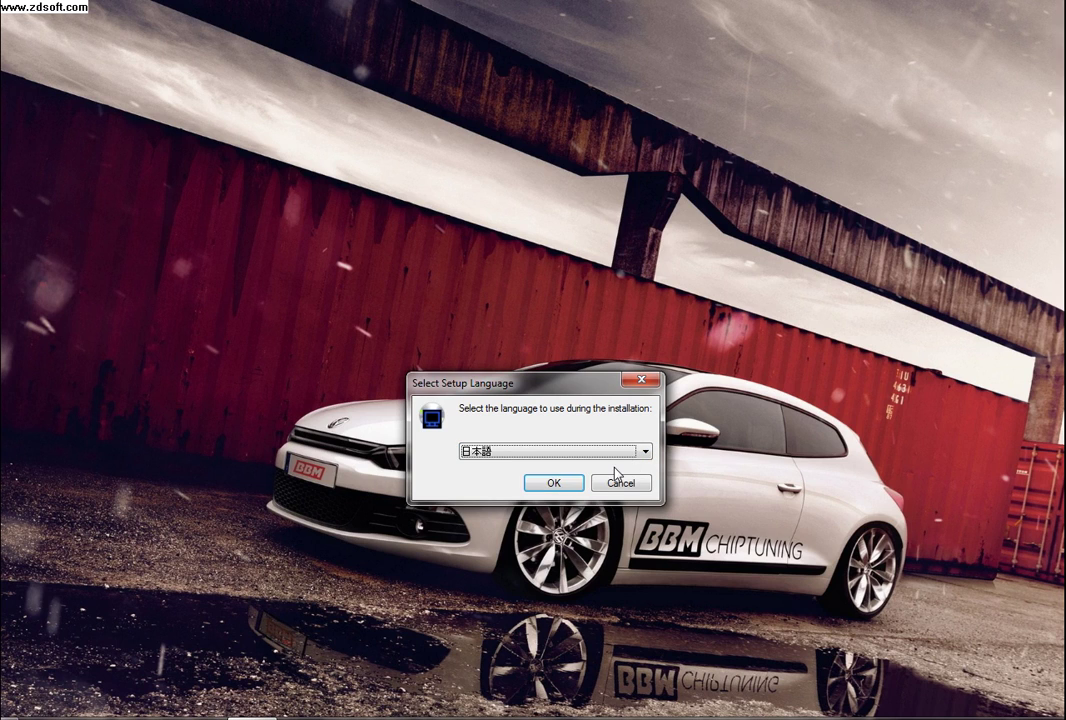
left_click(578, 452)
left_click(540, 478)
left_click(545, 452)
left_click(535, 466)
left_click(553, 483)
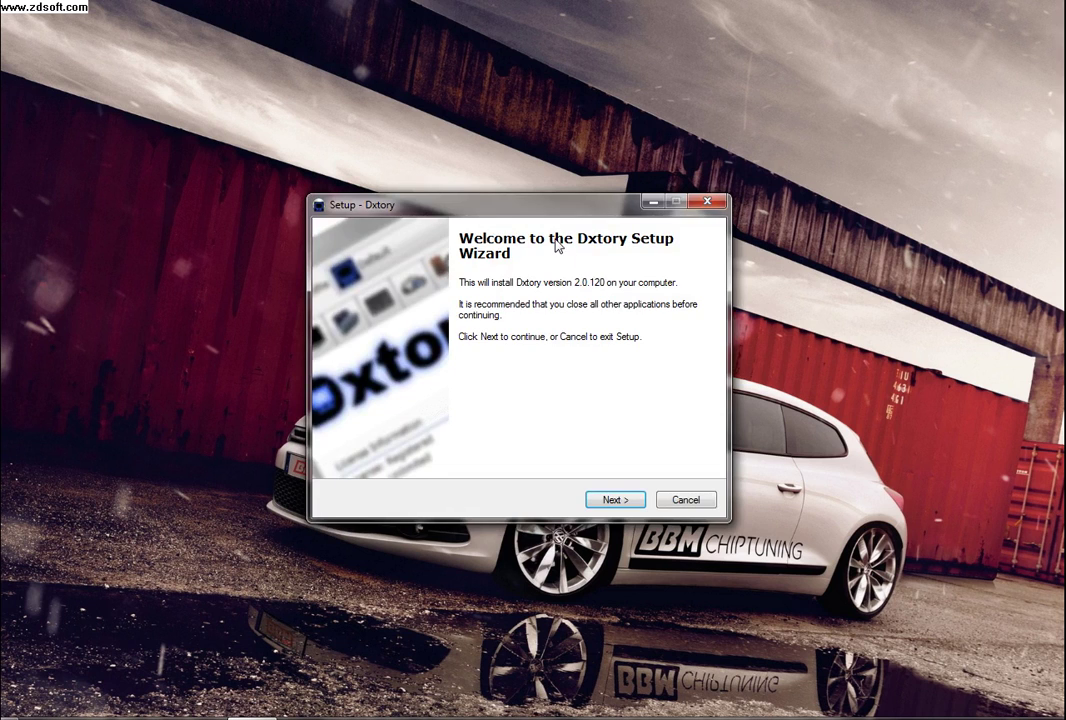
Pass the welcome page and accept the licence agreement.
left_click(630, 500)
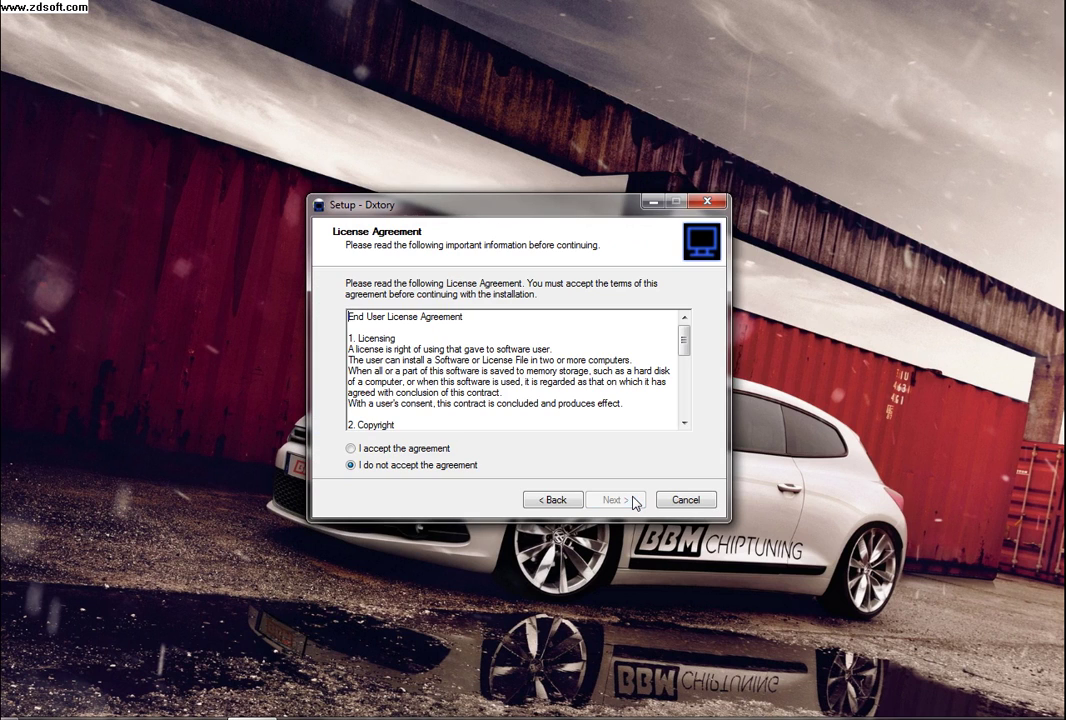
left_click(410, 448)
left_click(609, 500)
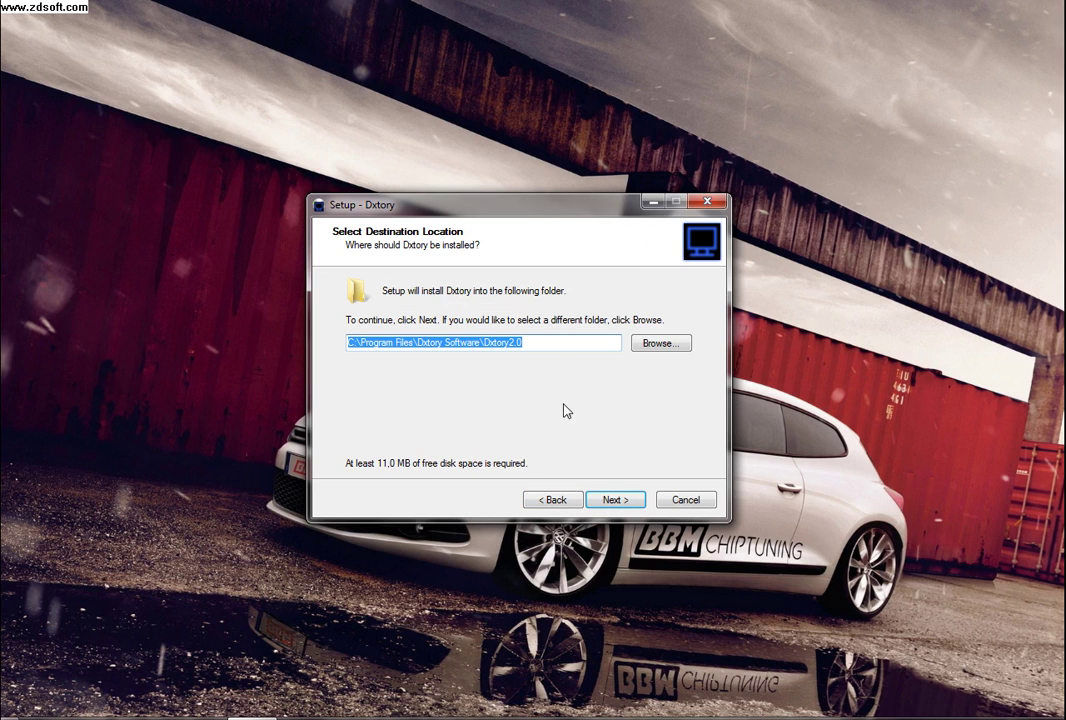
Confirm C:\Program Files\Dxtory Software\Dxtory2.0 as the destination and agree to install into the existing folder.
left_click(661, 343)
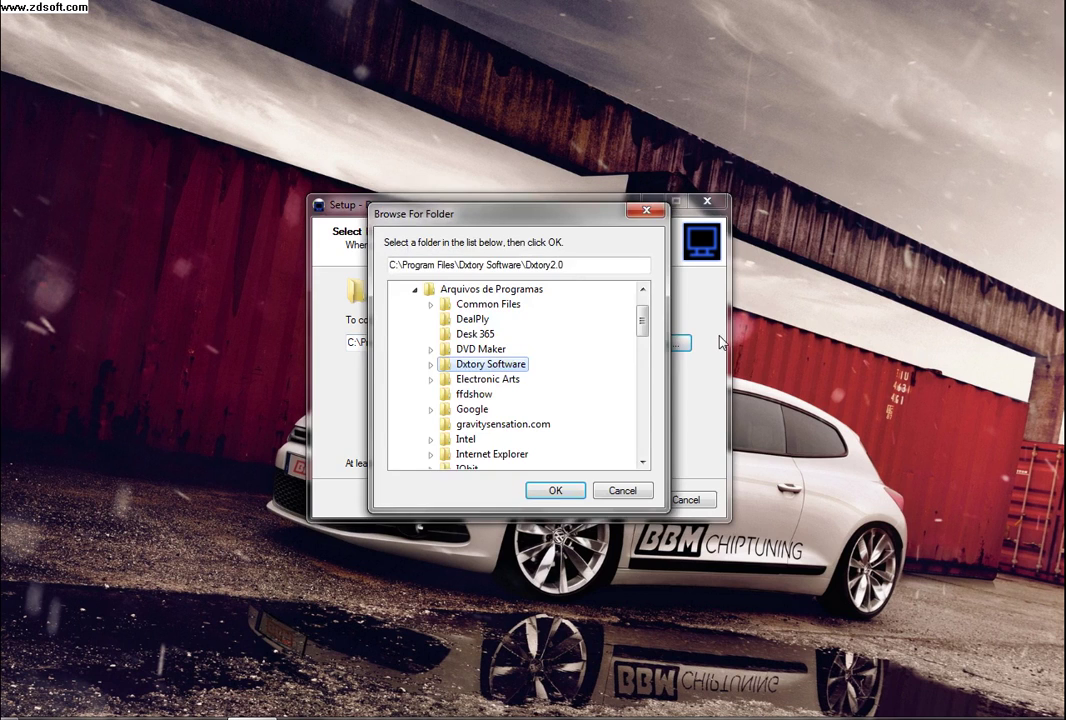
left_click(548, 492)
left_click(602, 509)
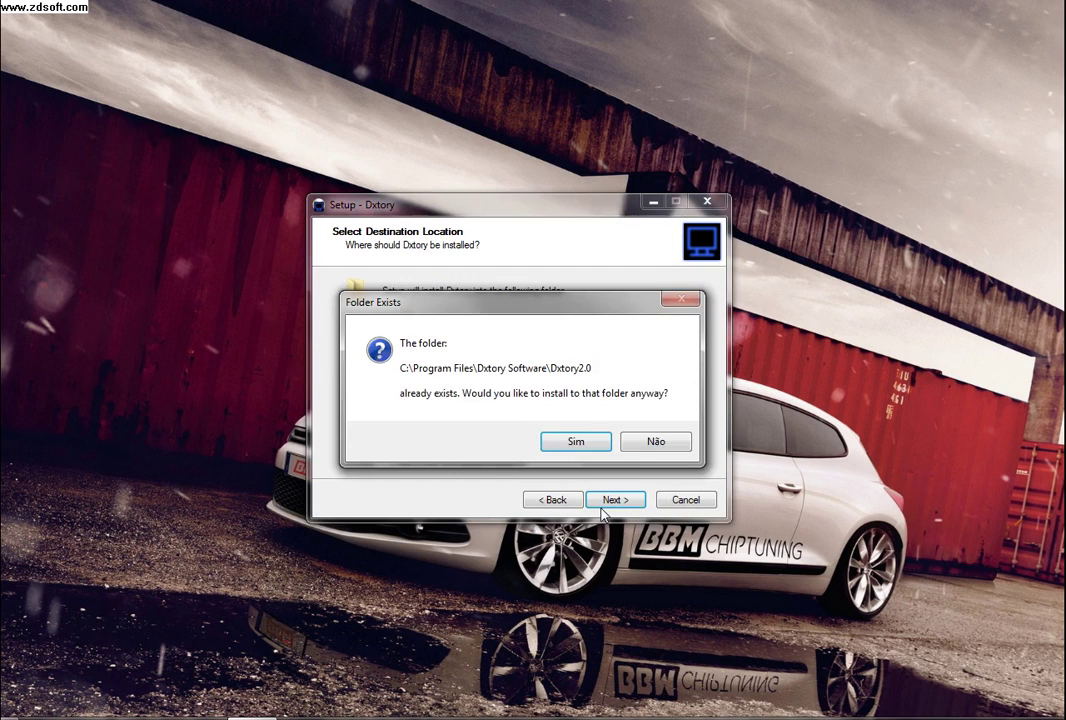
left_click(577, 442)
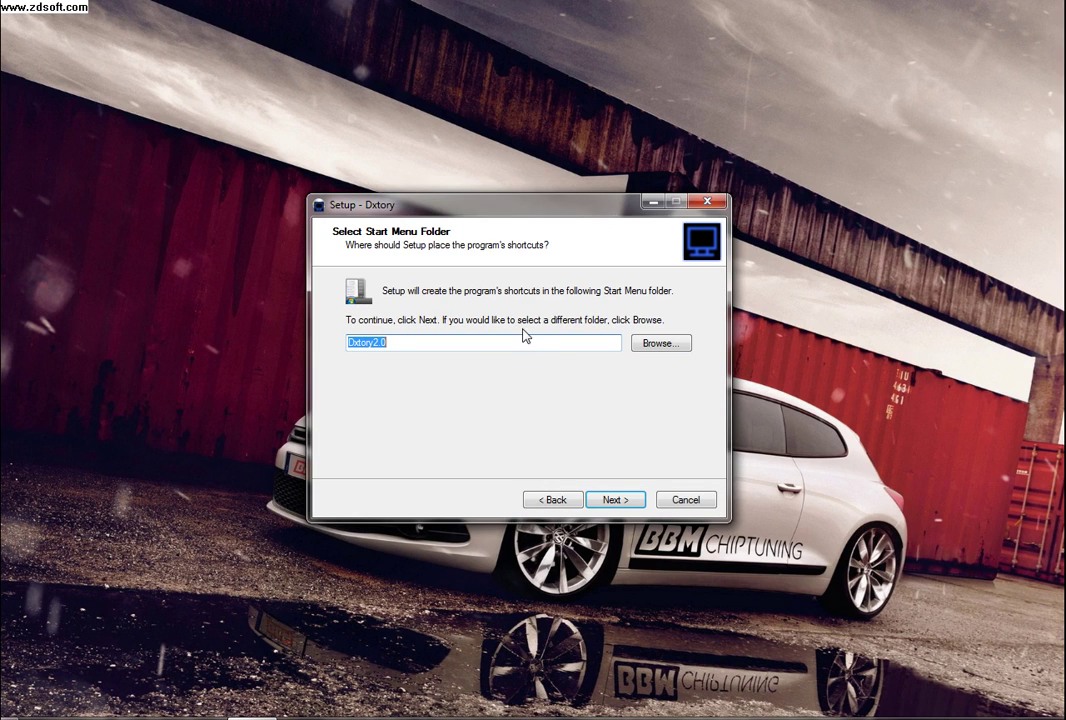
Examine the Arquivos de Programas folder on drive C:, including Nova Pasta, and close the folder window.
key("super")
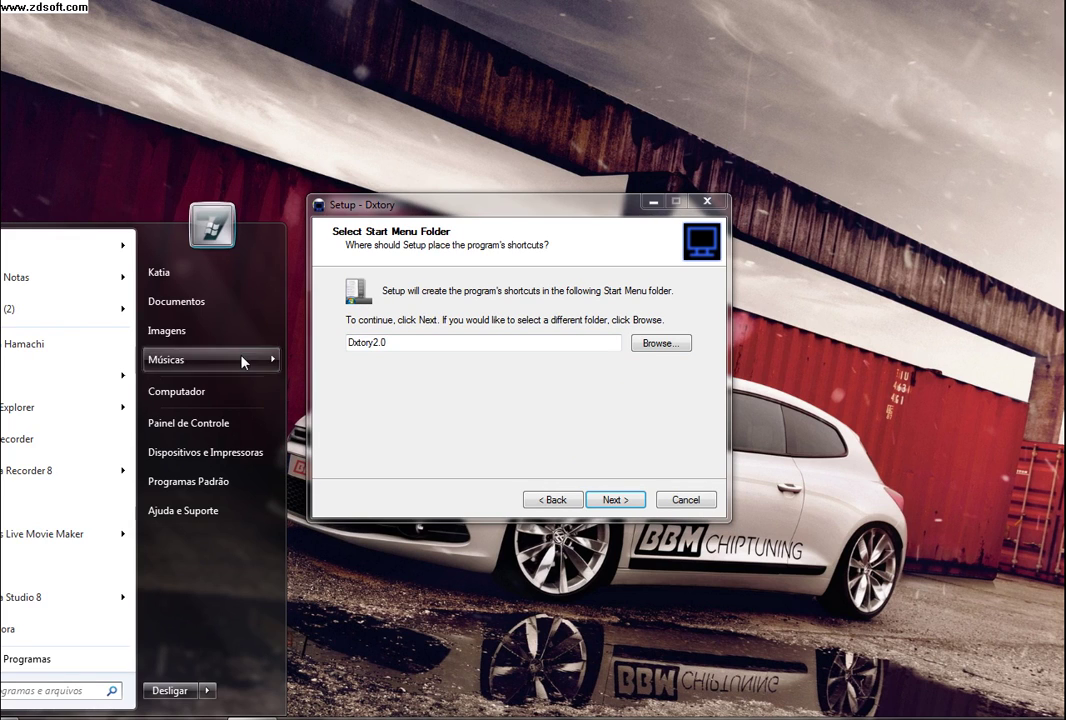
type("d")
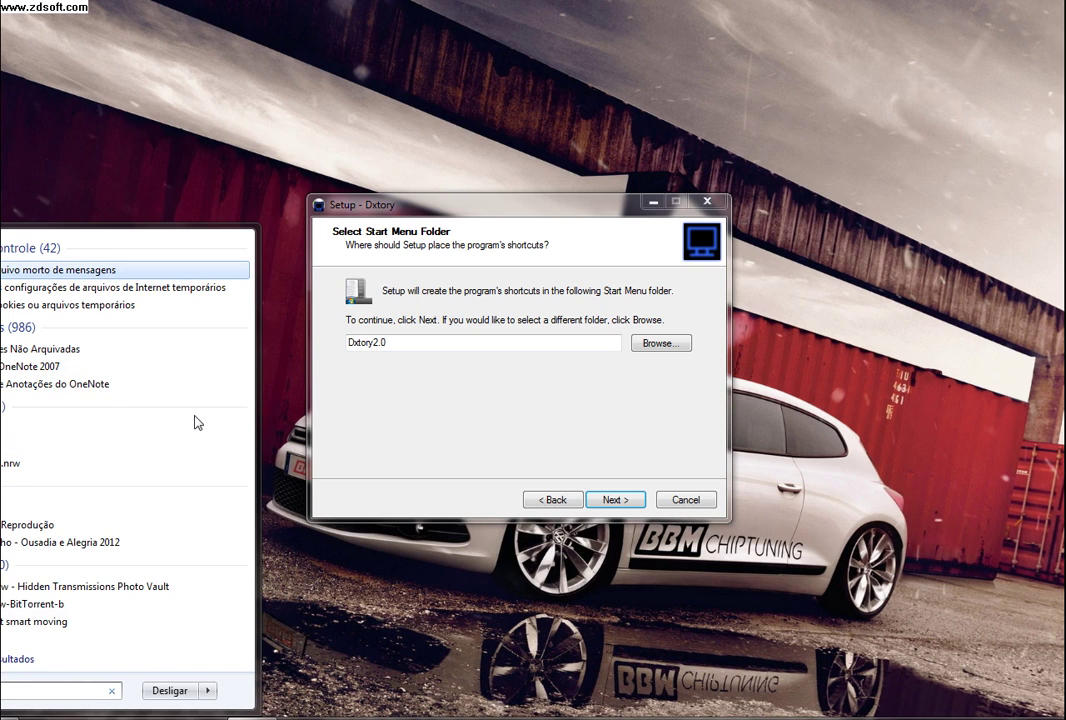
key("Escape")
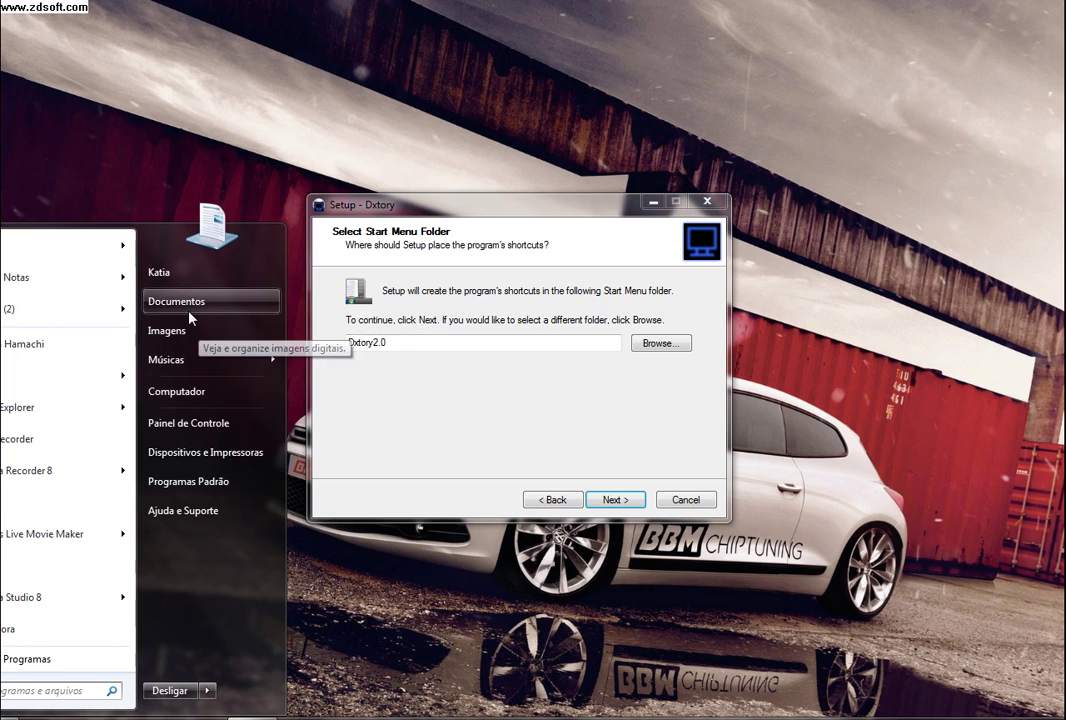
left_click(189, 310)
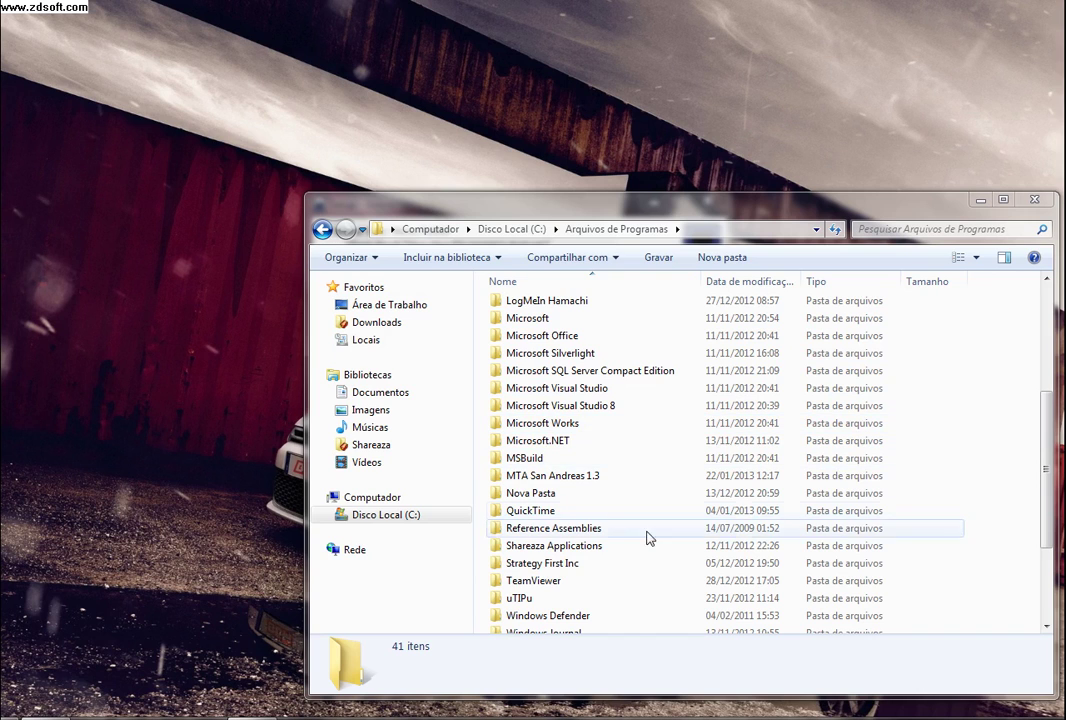
left_click(540, 495)
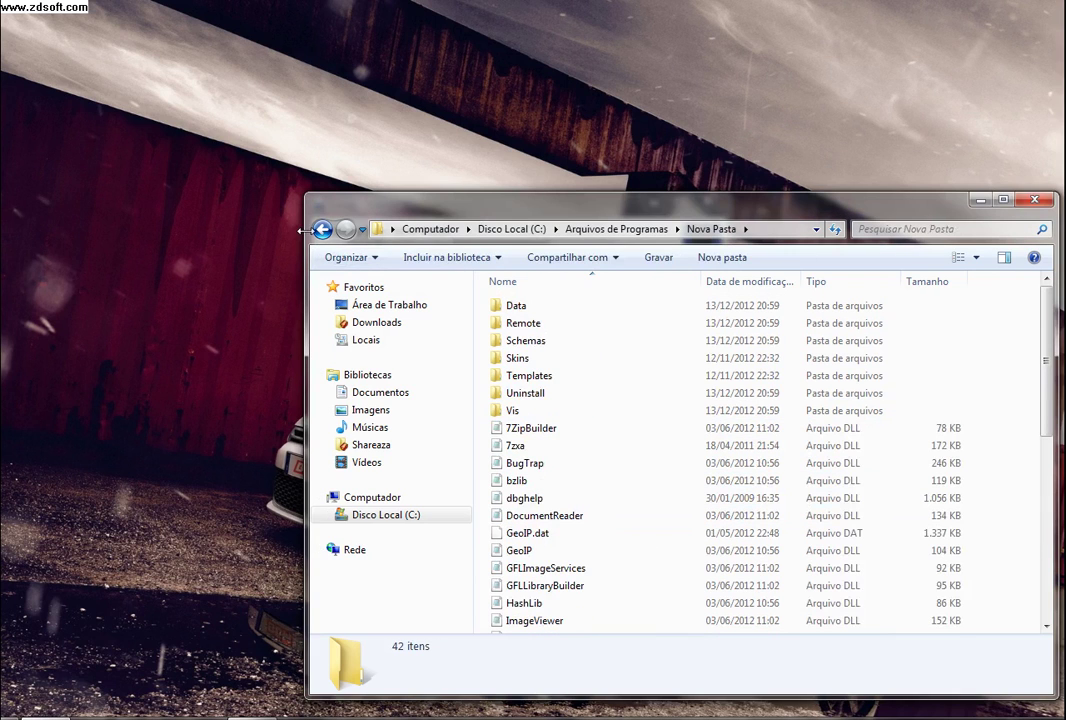
left_click(322, 230)
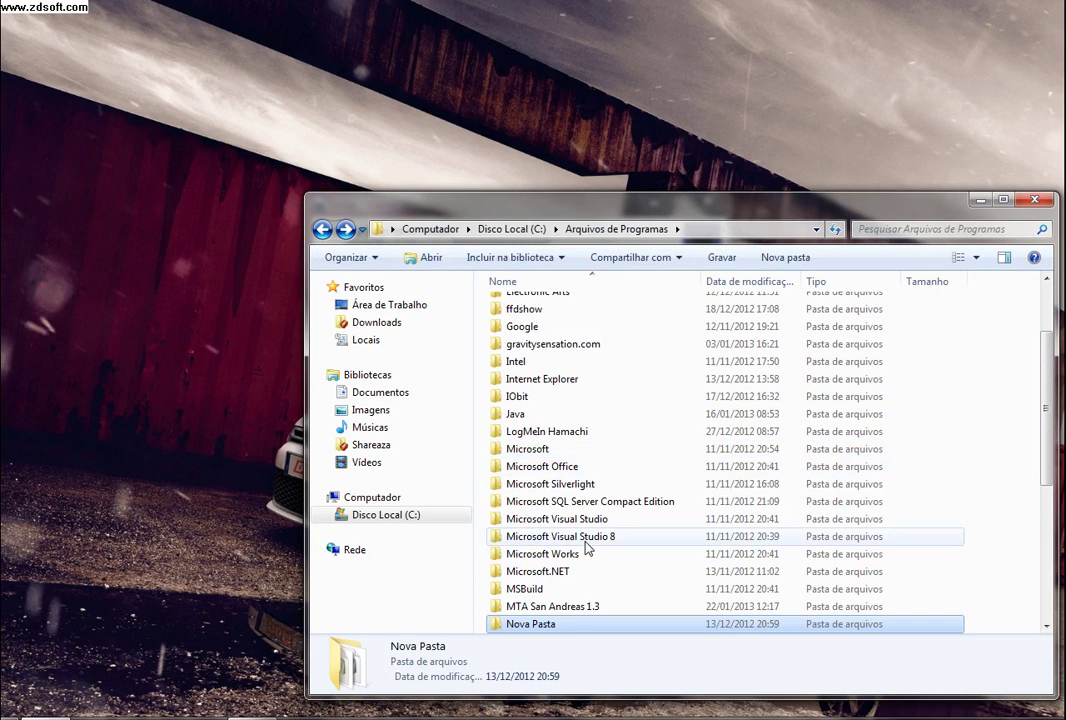
scroll(553, 565, "down", 2)
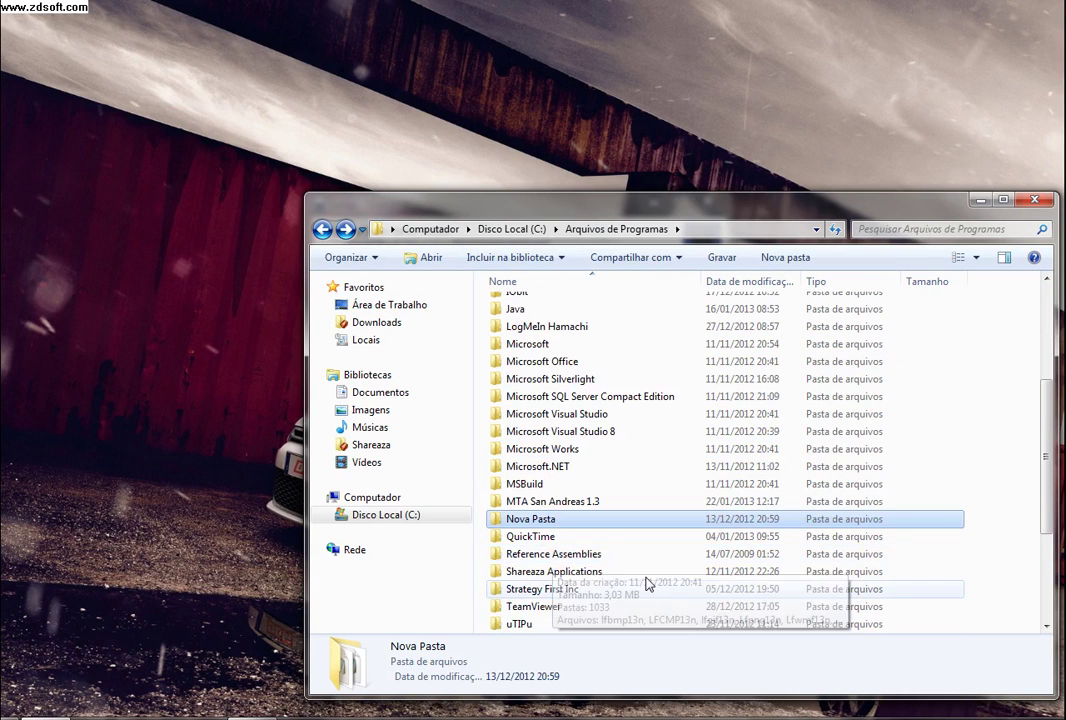
scroll(665, 591, "down", 1)
scroll(665, 591, "down", 2)
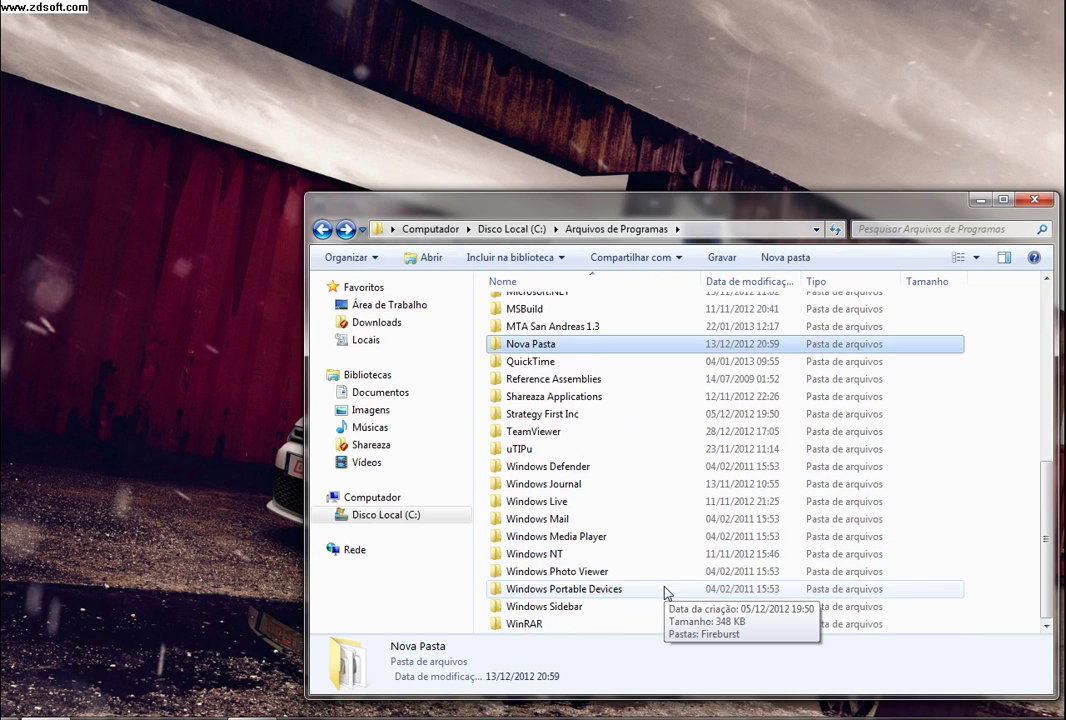
left_click(1042, 200)
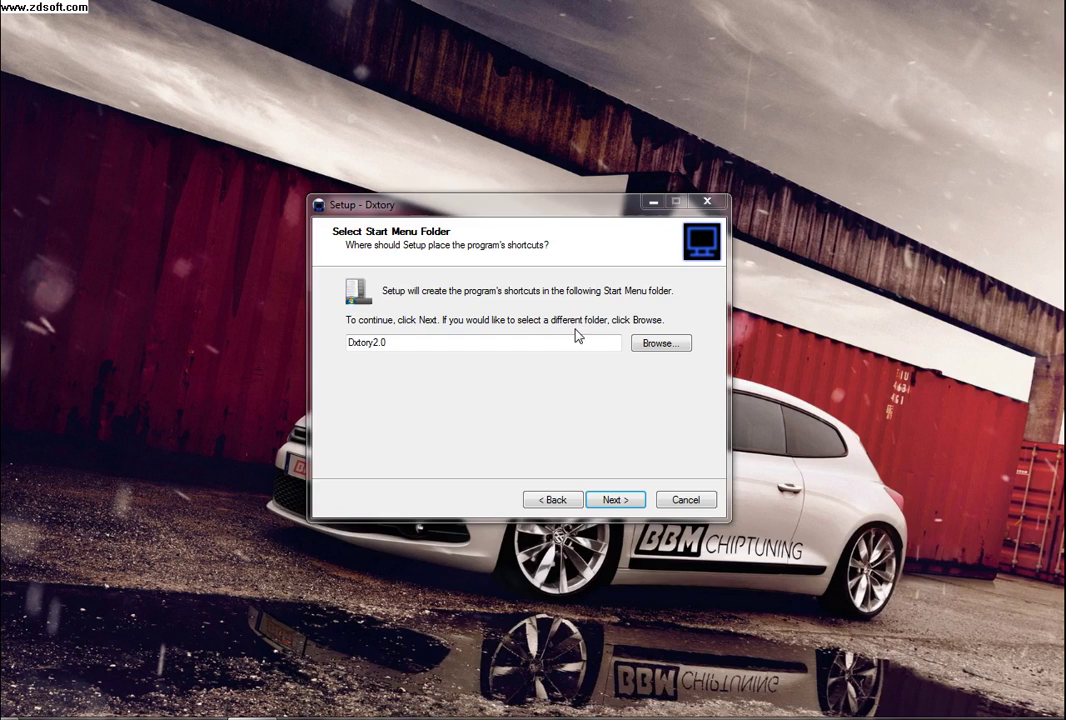
Review the available Start Menu folders and keep Dxtory2.0 as the location for the program's shortcuts.
left_click(423, 236)
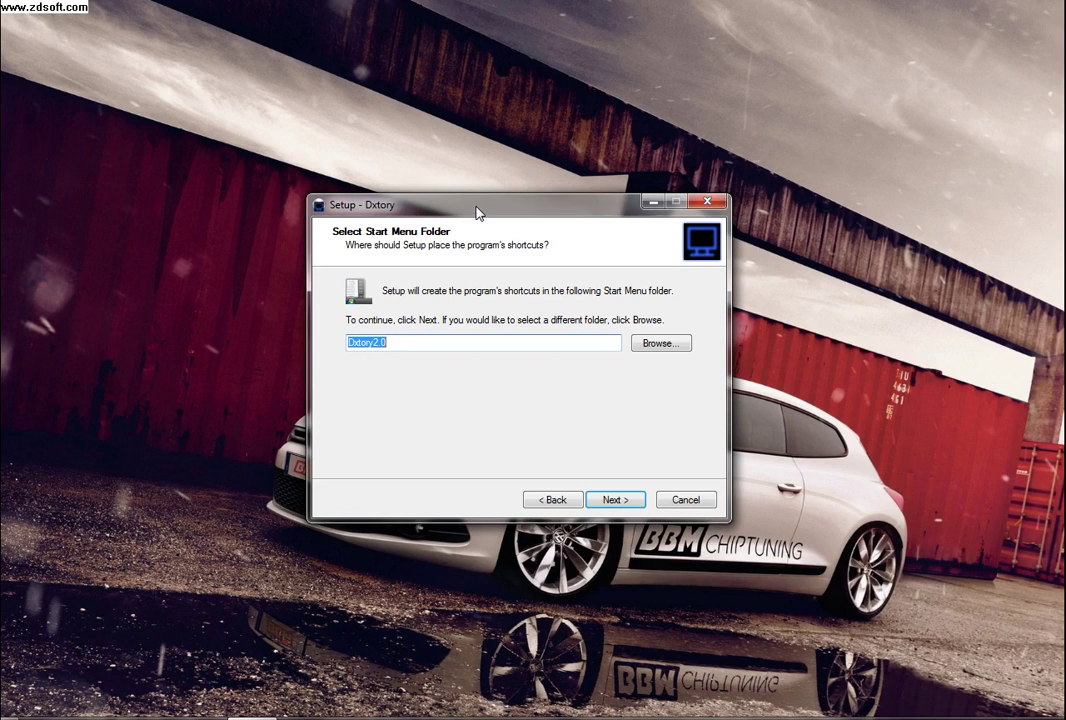
left_click_drag(399, 343, 345, 343)
left_click(442, 342)
left_click(668, 351)
scroll(488, 440, "down", 3)
scroll(490, 440, "up", 3)
scroll(490, 441, "down", 2)
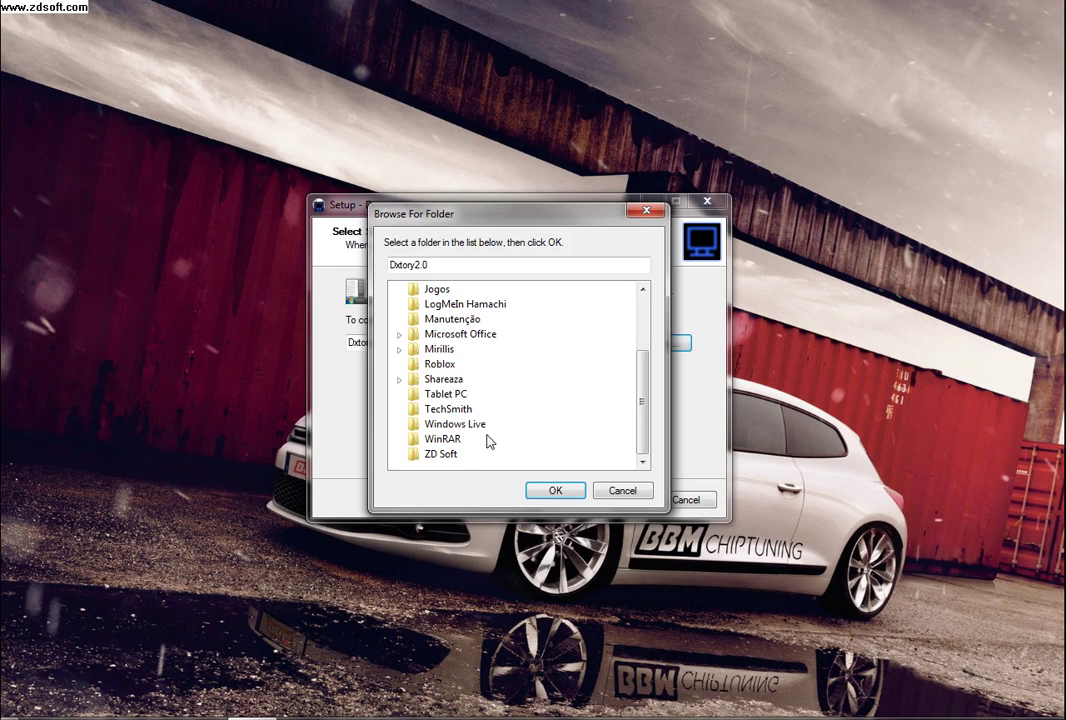
scroll(500, 436, "up", 2)
left_click(555, 490)
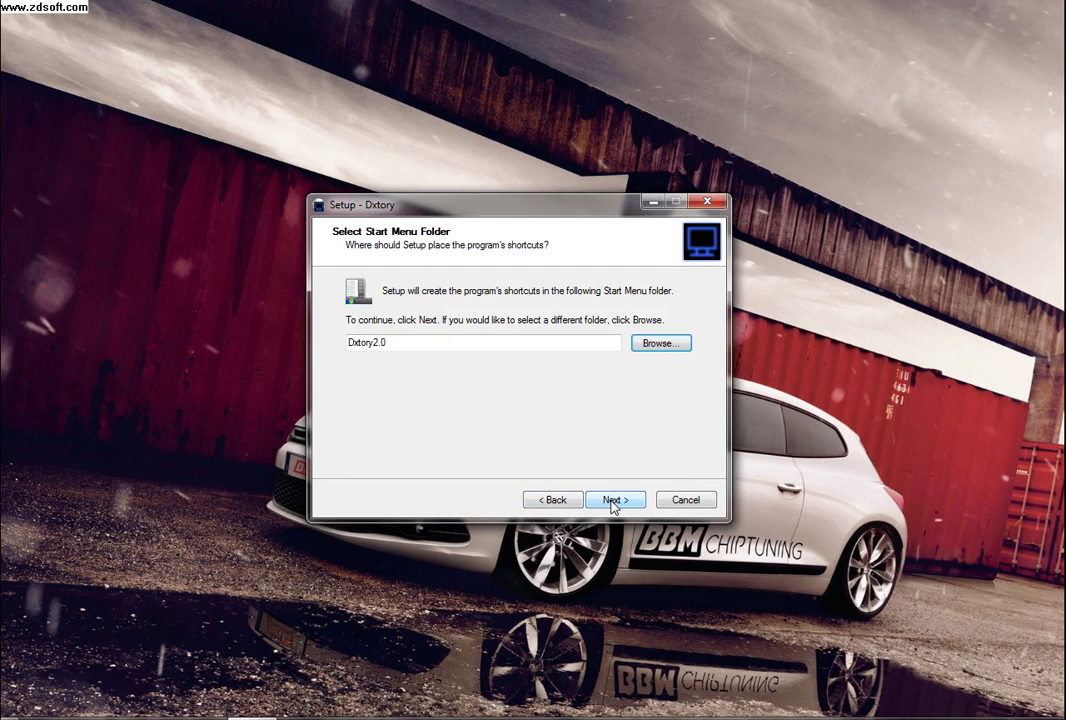
left_click(614, 503)
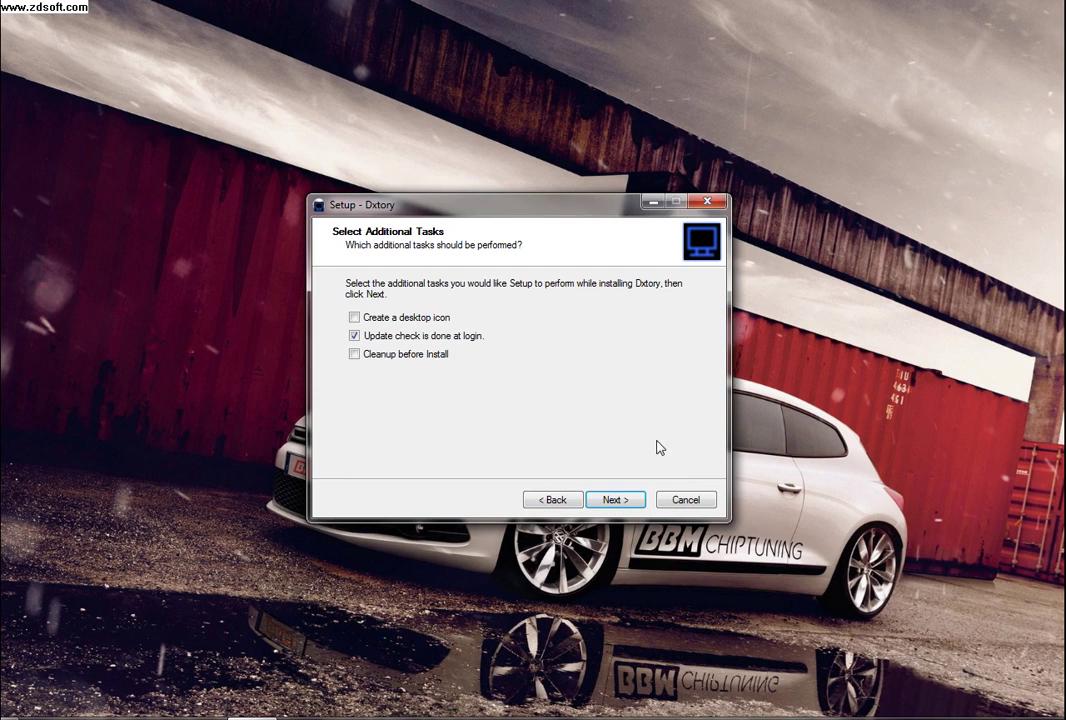
Enable the desktop icon without the login update check, and start the installation.
left_click(355, 320)
left_click(612, 499)
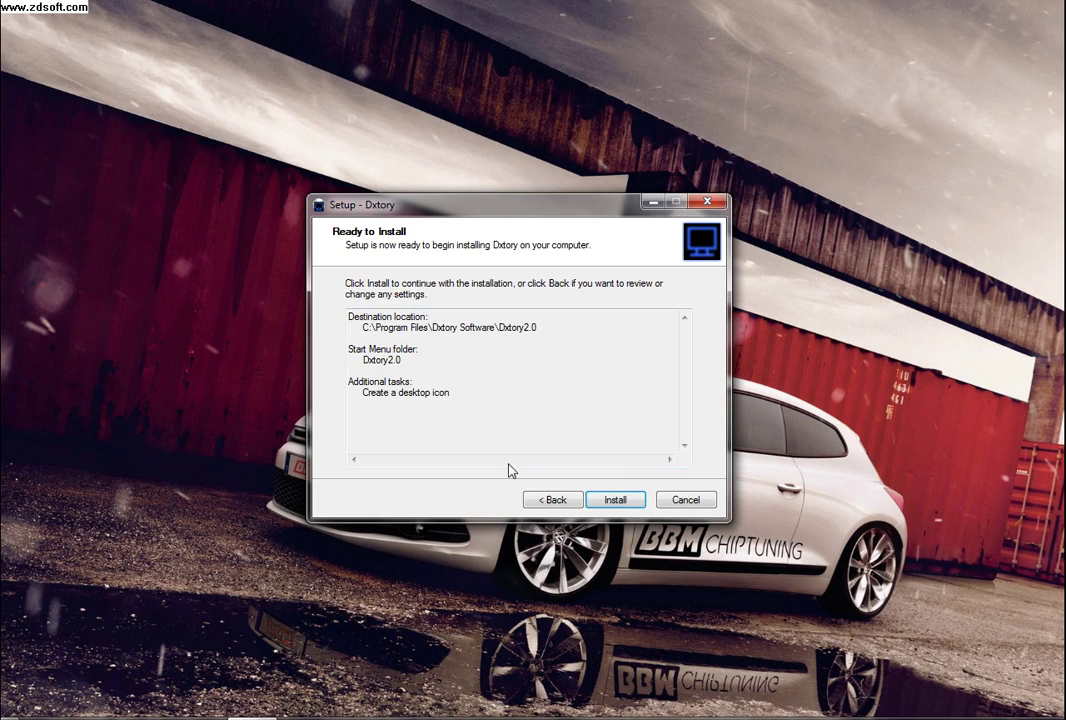
left_click(613, 499)
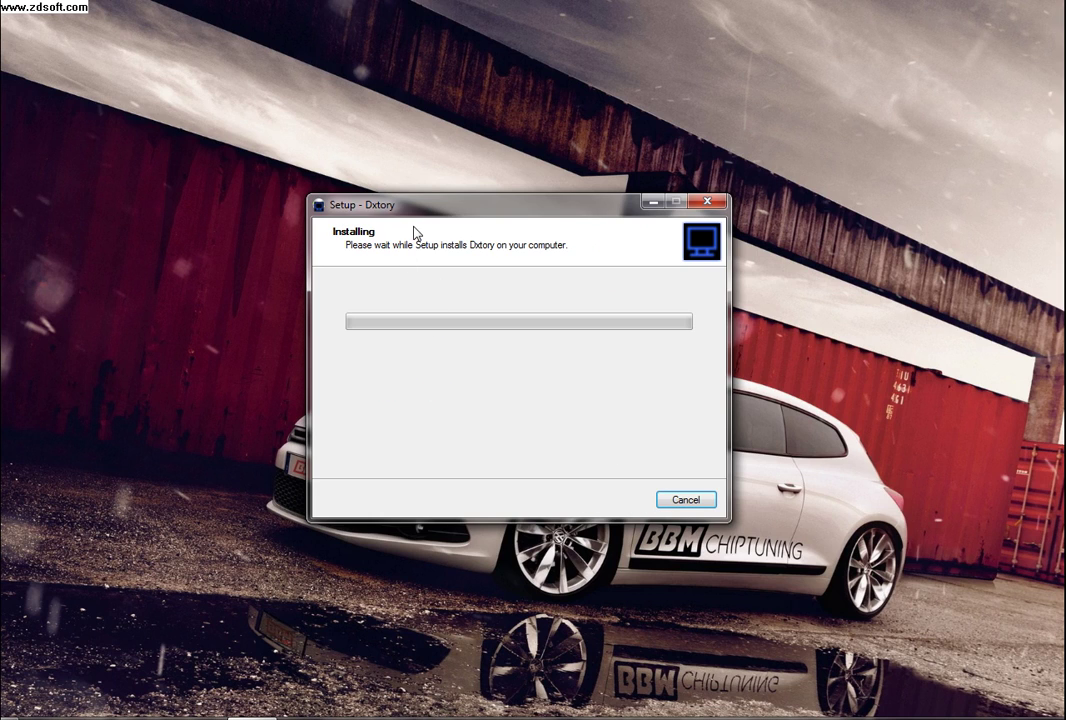
Move the new Dxtory desktop shortcut to the free area below the setup window while the installation runs.
mouse_move(448, 216)
left_mouse_down()
mouse_move(381, 204)
mouse_move(466, 223)
left_mouse_up()
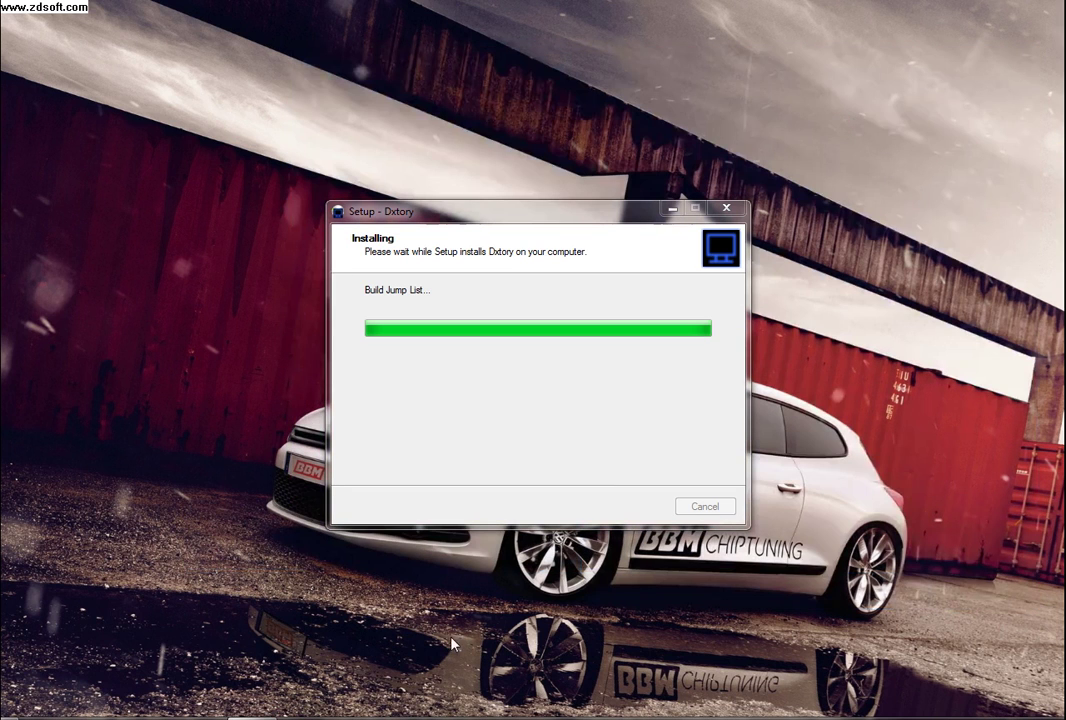
left_click_drag(2, 633, 160, 645)
left_click_drag(356, 665, 136, 660)
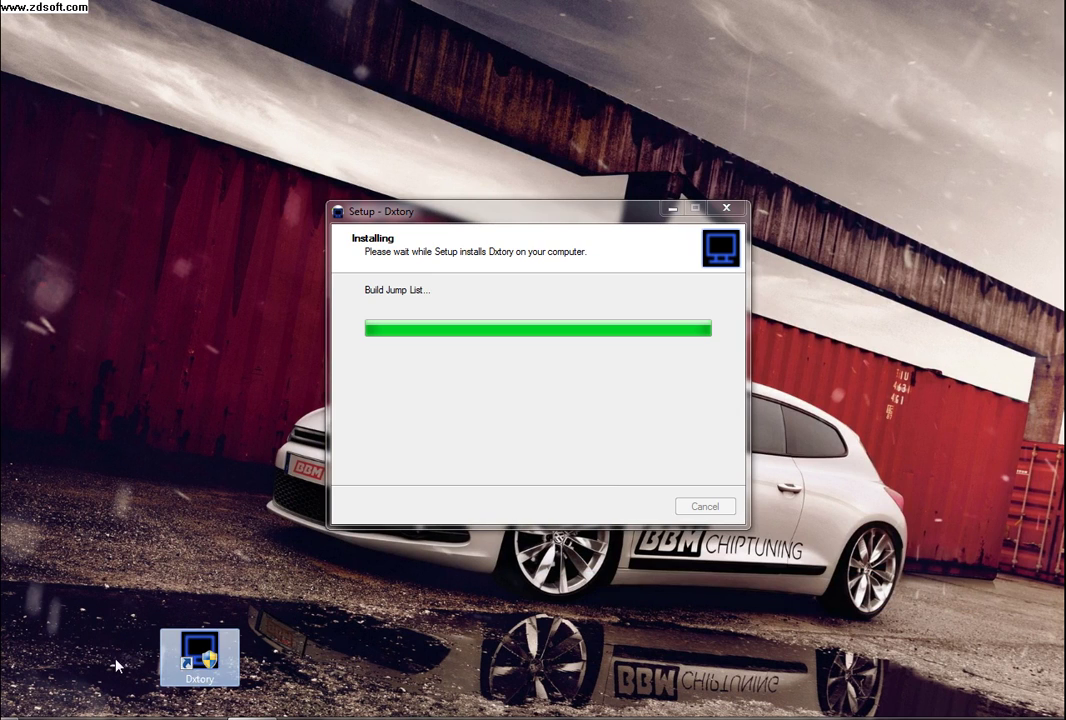
left_click_drag(424, 659, 424, 700)
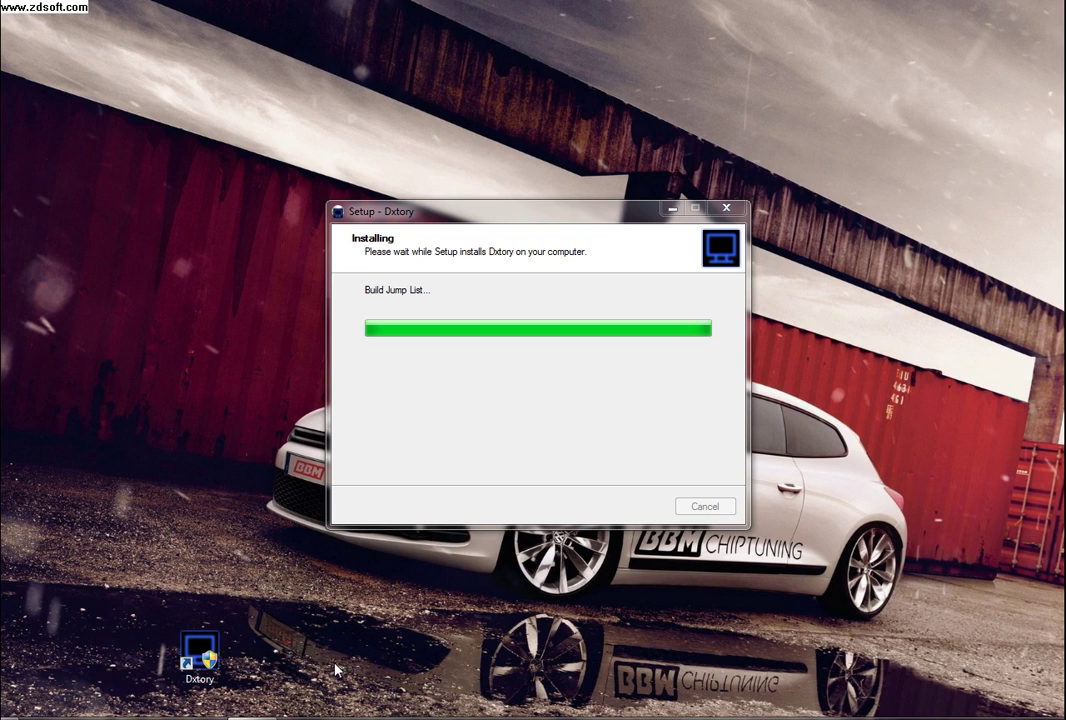
left_click_drag(299, 649, 225, 648)
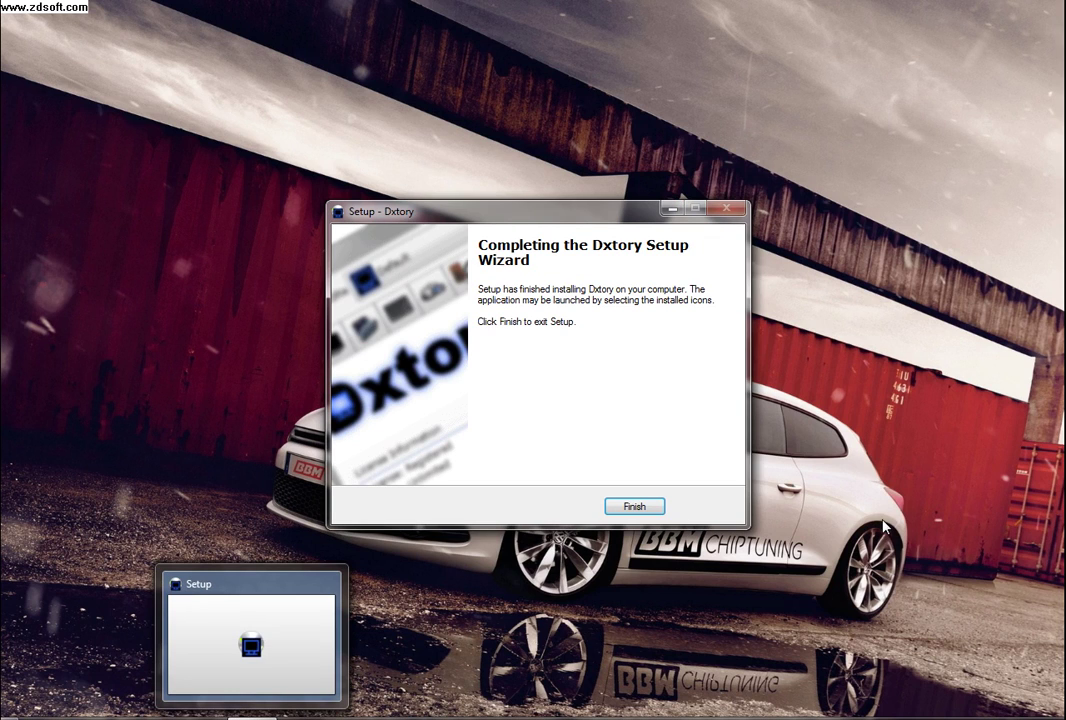
Finish the setup wizard and launch Dxtory from its installed program folder.
left_click(634, 506)
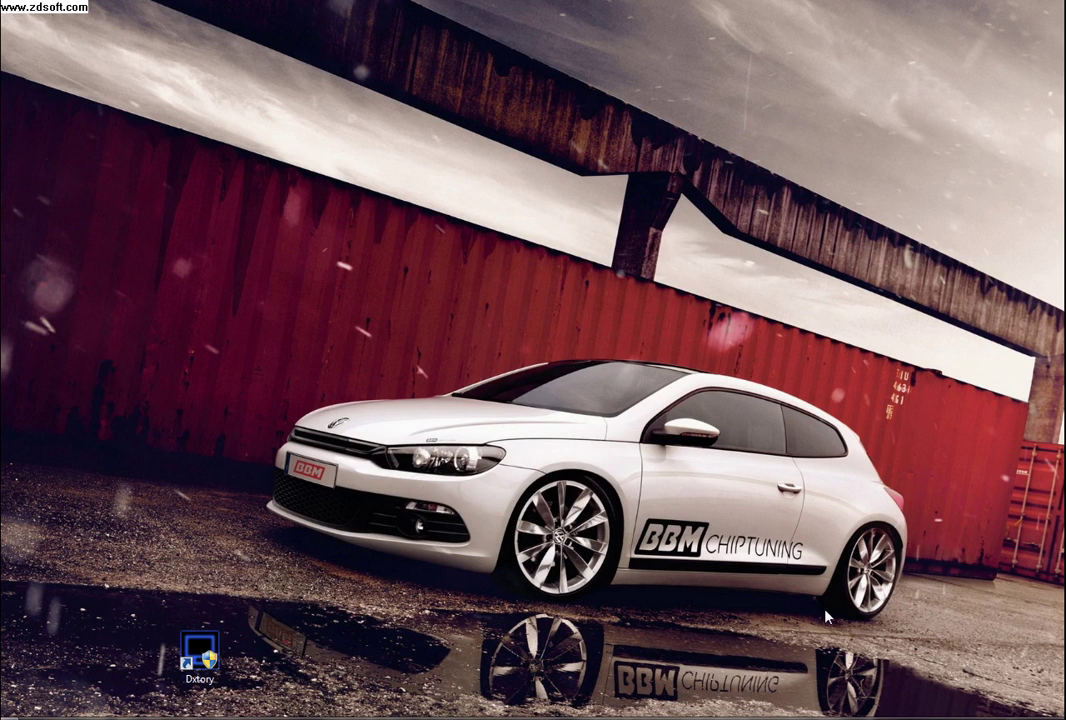
key("super")
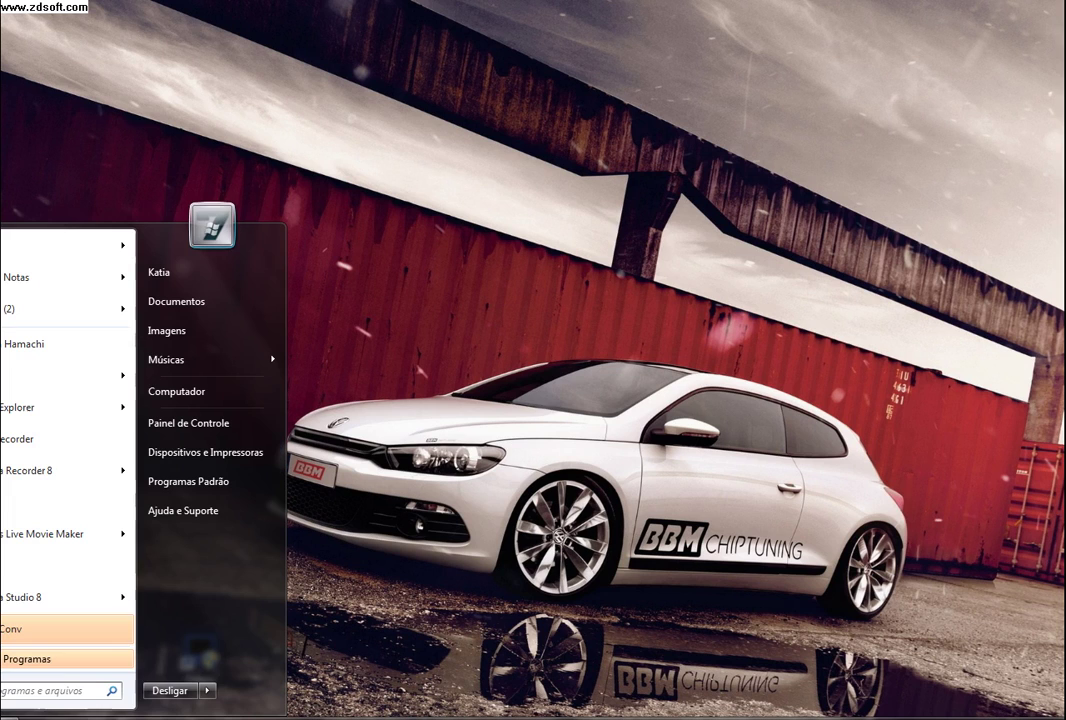
left_click(45, 659)
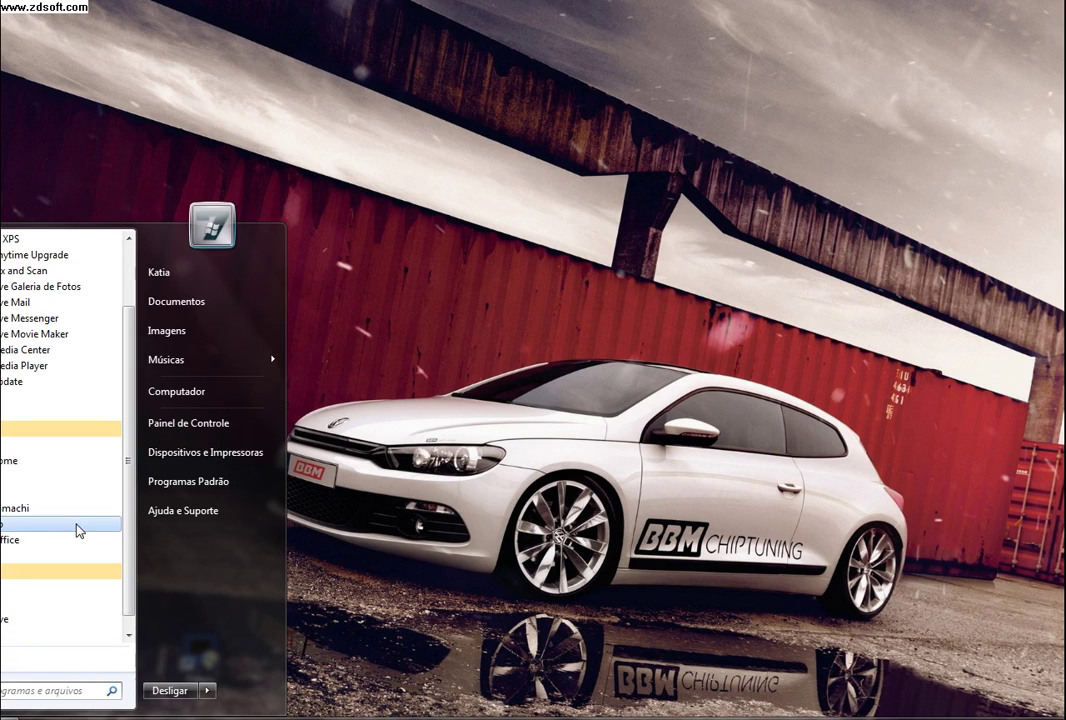
left_click(67, 444)
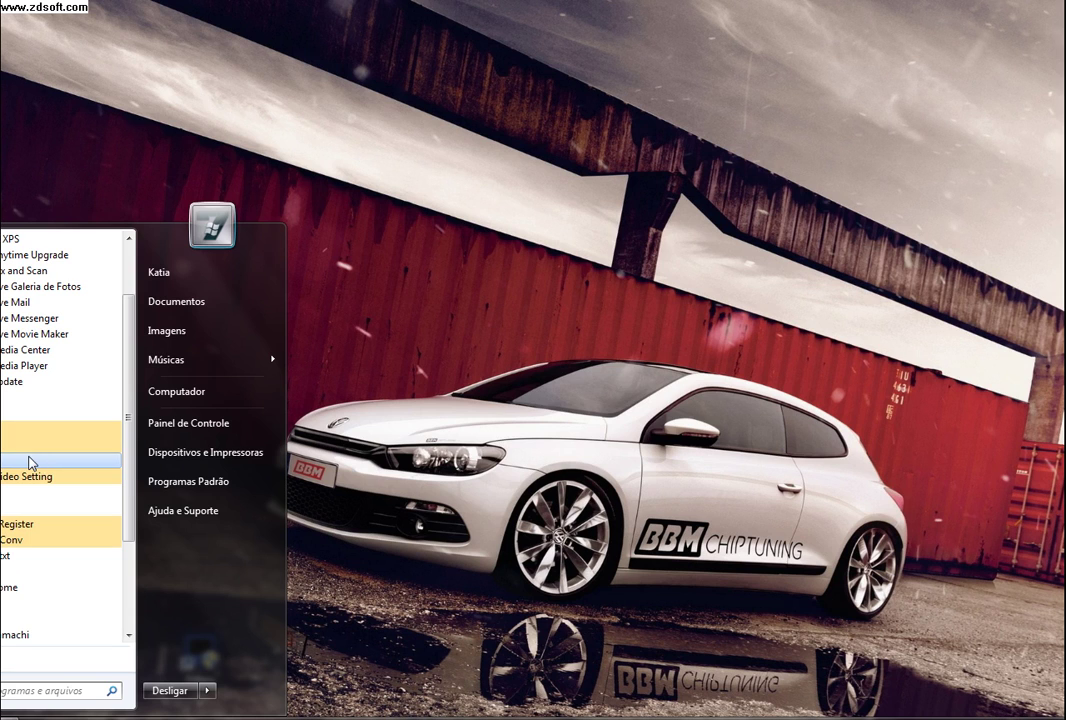
left_click(28, 510)
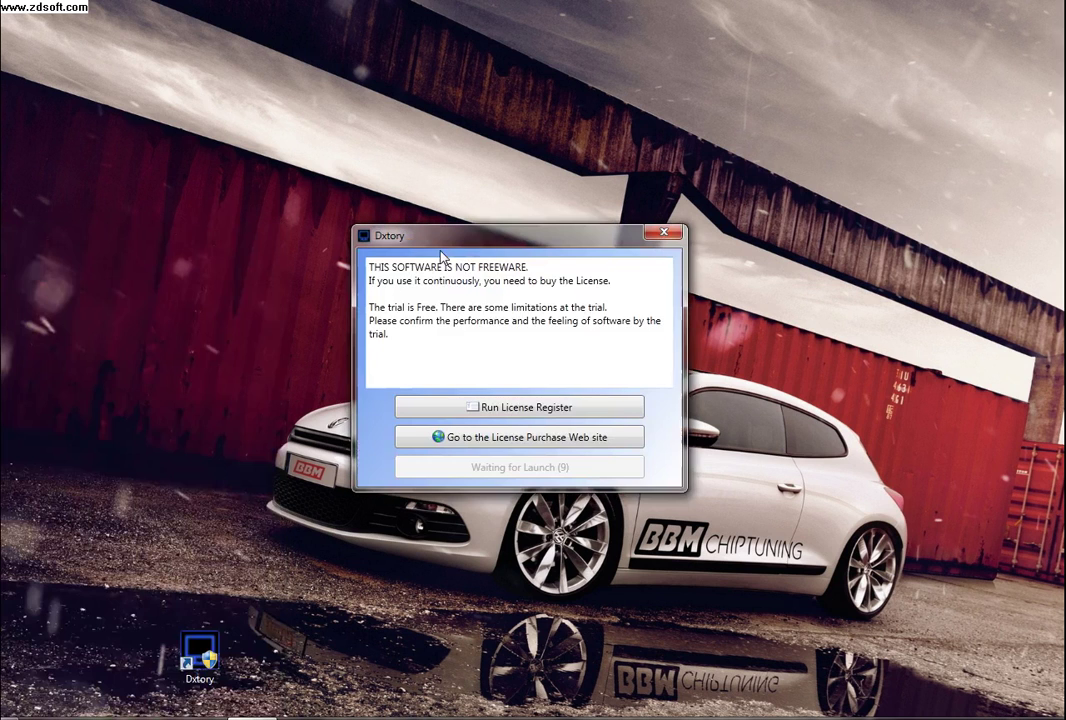
left_click_drag(430, 241, 433, 238)
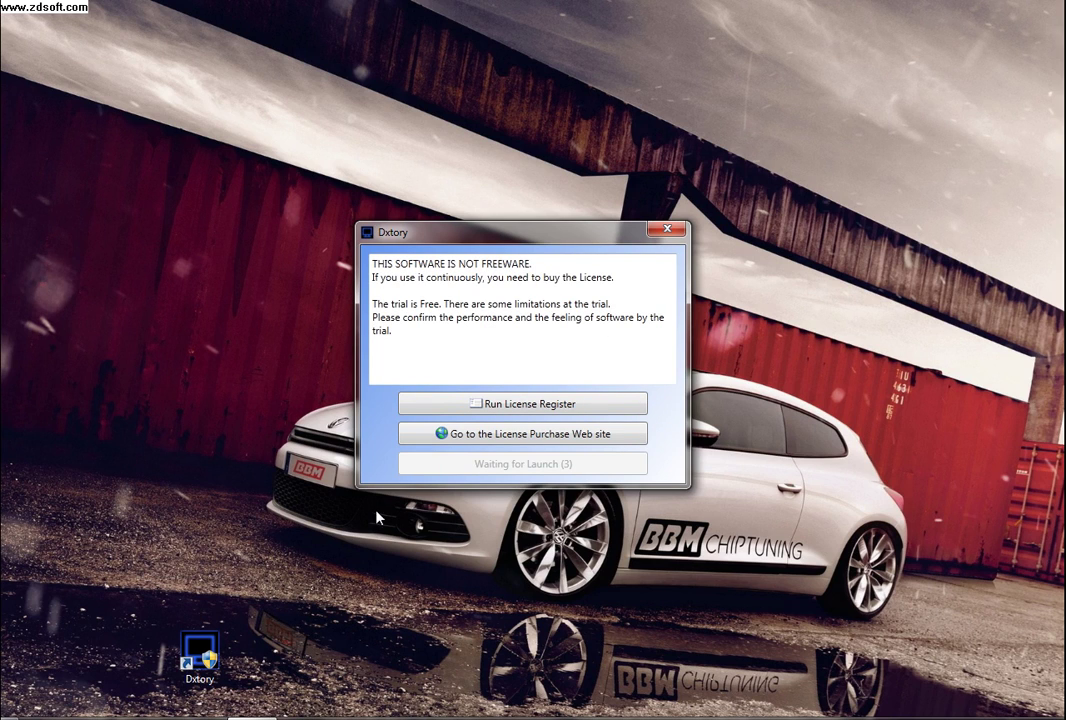
Continue launching the trial version, reposition the main window, and open the overlay settings.
left_click(519, 466)
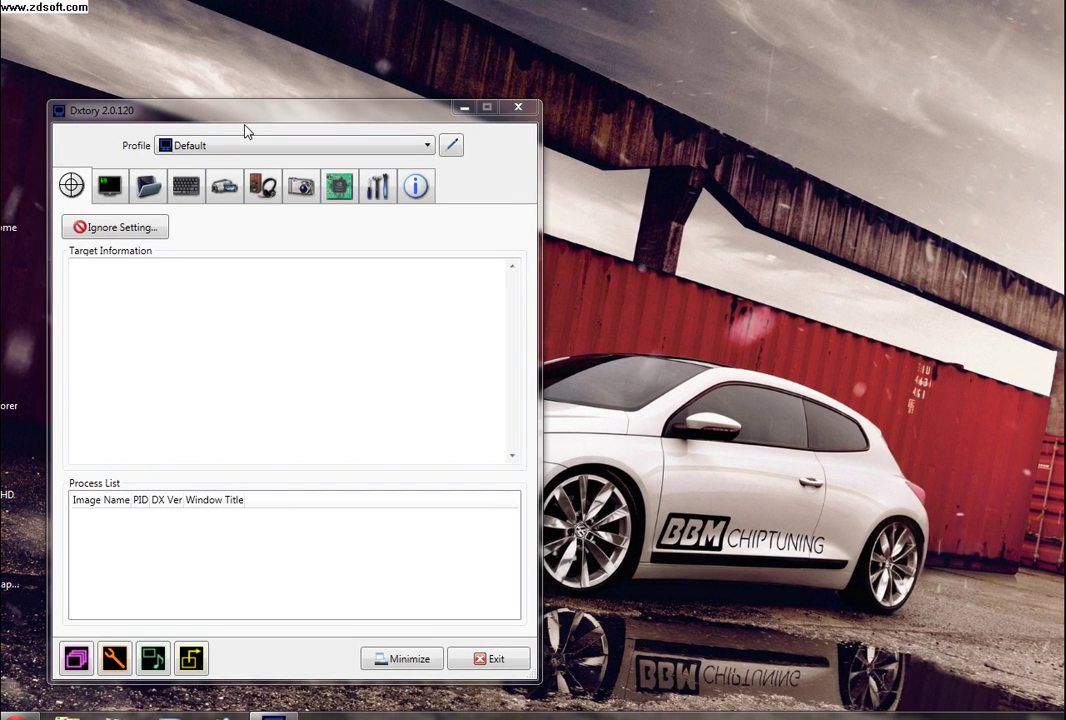
left_click_drag(484, 101, 516, 91)
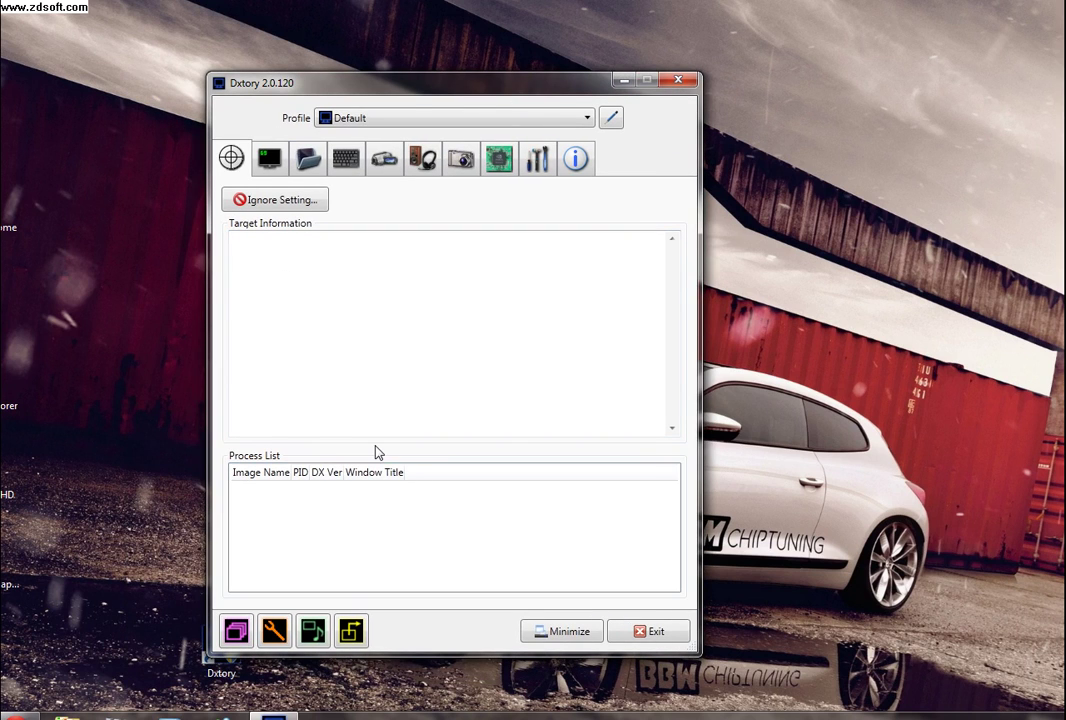
left_click(266, 164)
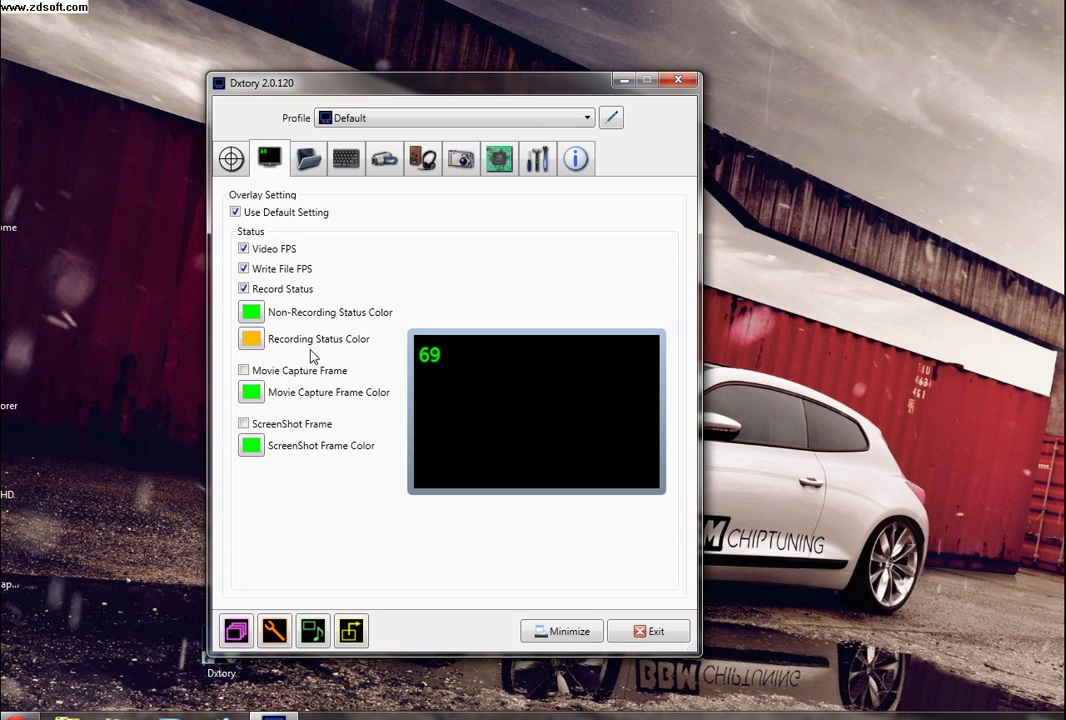
Add the user's Vídeos folder as a location for saving movies and check its contents in the file explorer.
left_click(308, 158)
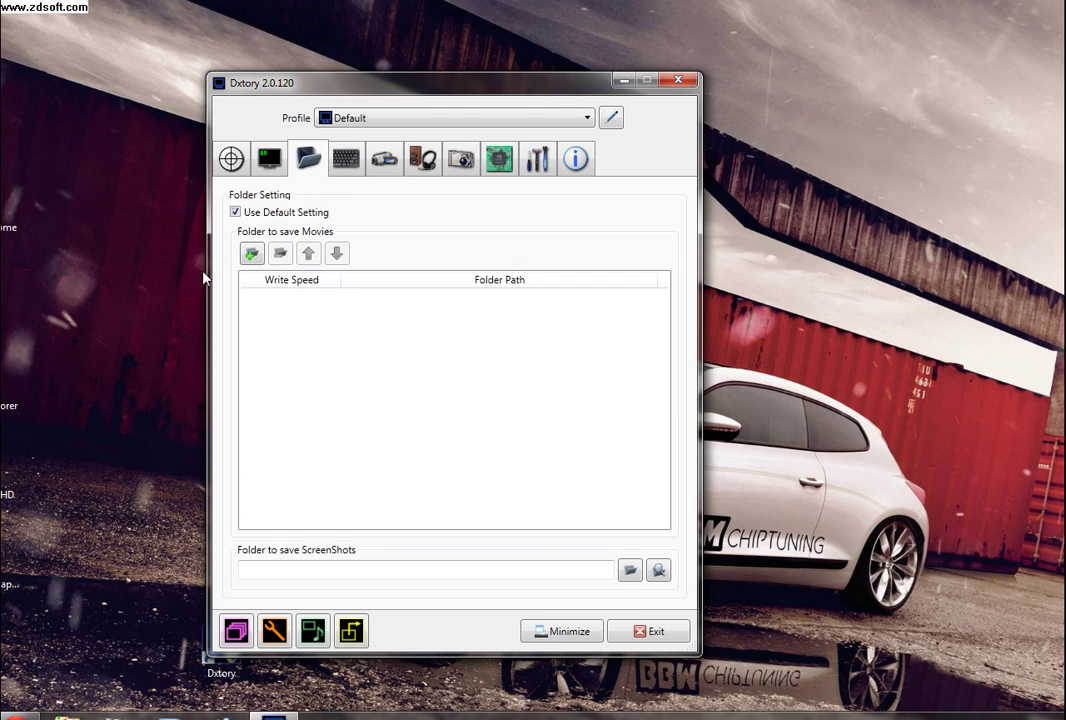
left_click(251, 253)
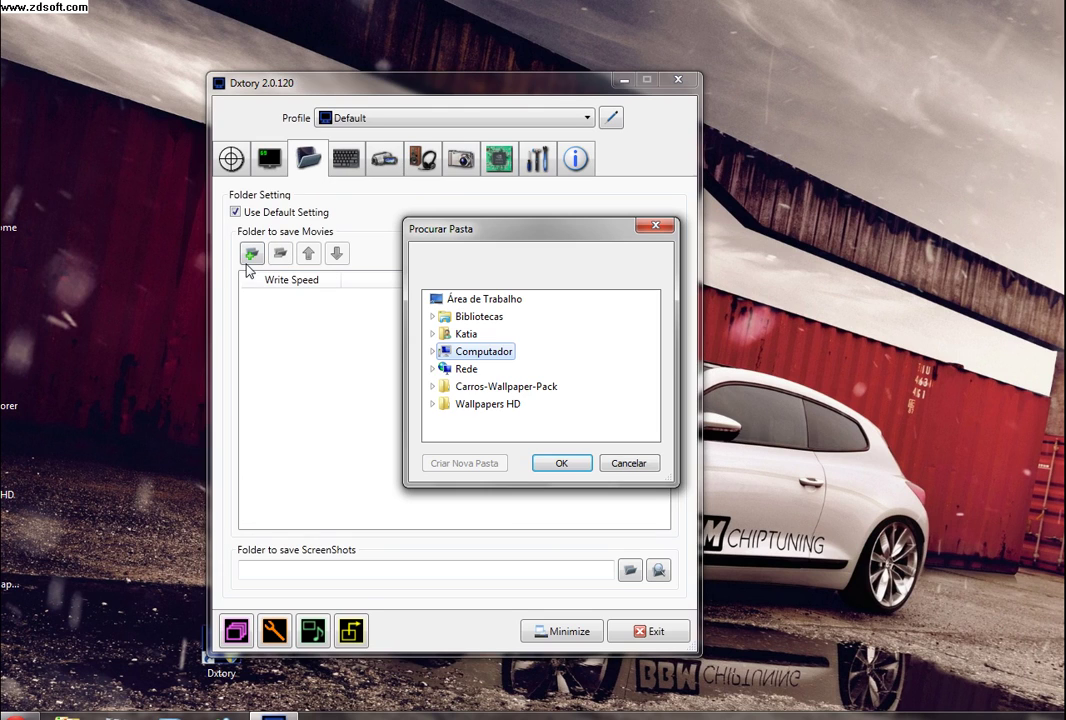
left_click(472, 336)
scroll(573, 369, "down", 3)
scroll(583, 359, "up", 1)
scroll(585, 366, "down", 1)
scroll(585, 366, "up", 3)
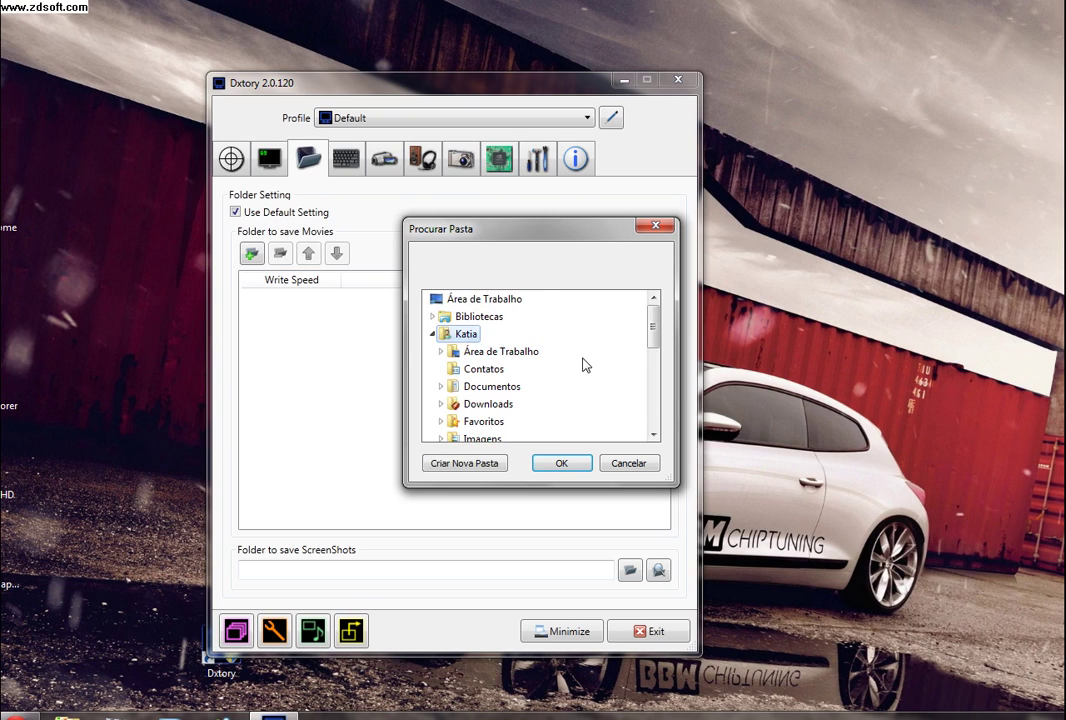
scroll(585, 366, "down", 4)
scroll(585, 366, "up", 3)
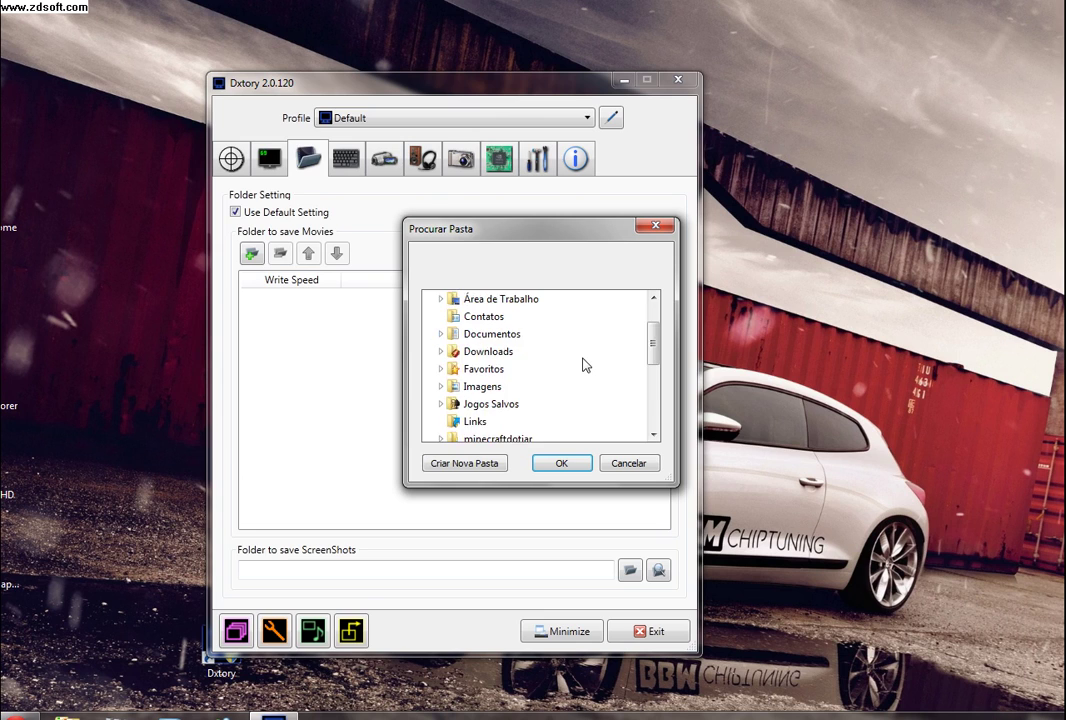
scroll(585, 366, "down", 2)
scroll(490, 395, "down", 2)
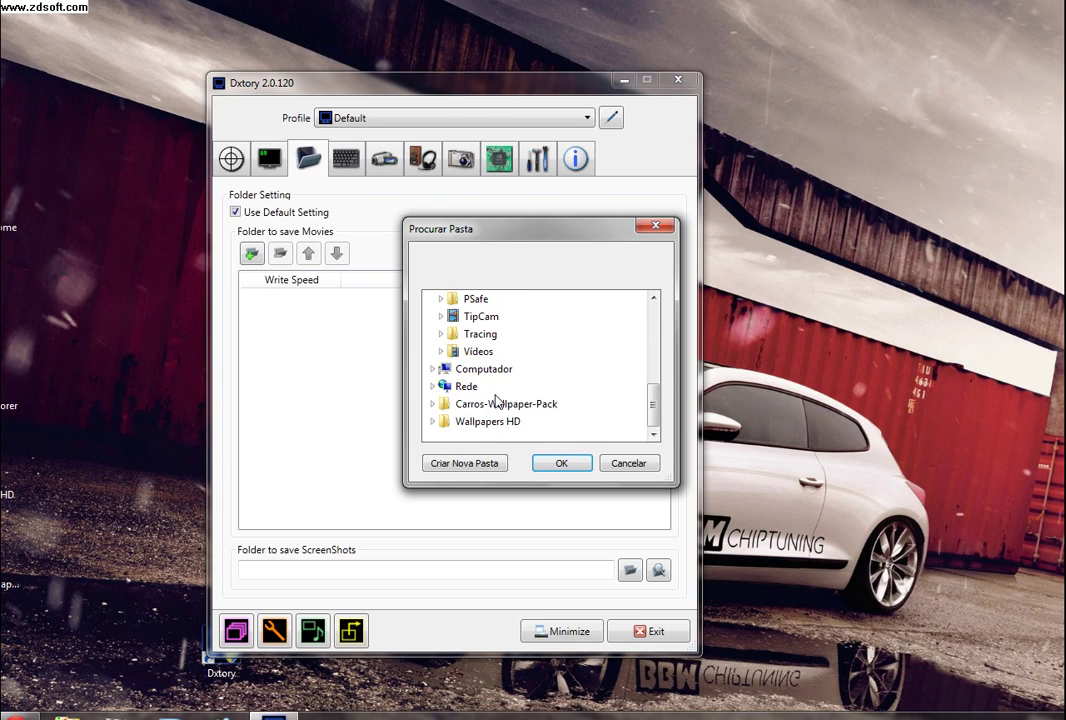
left_click(478, 352)
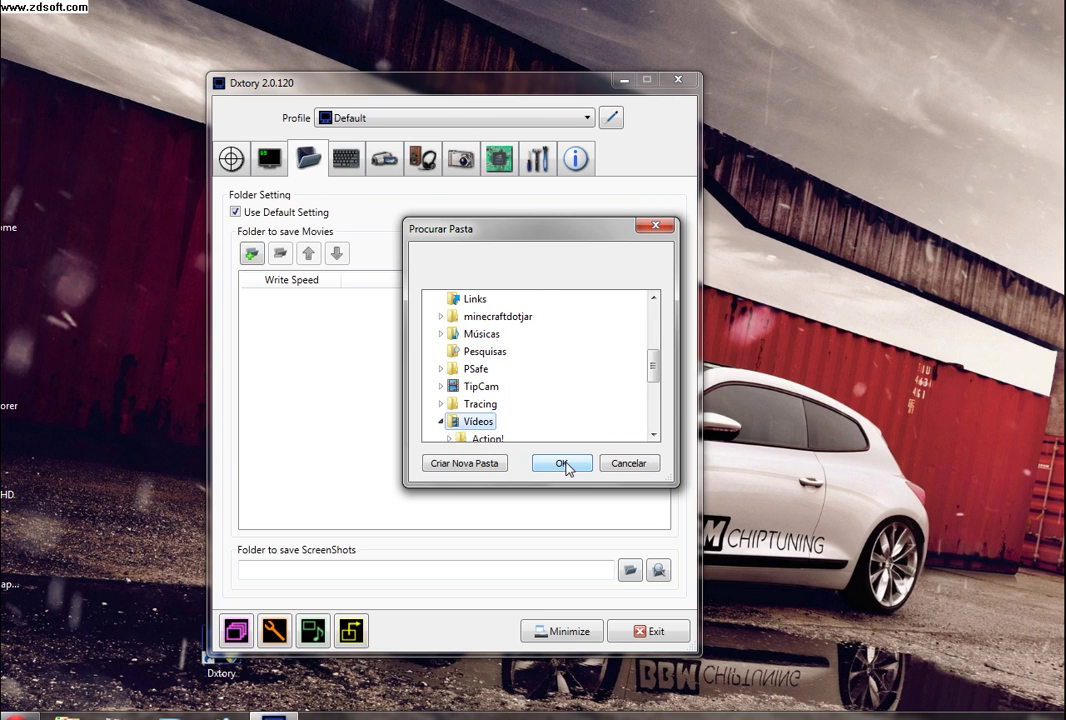
left_click(563, 464)
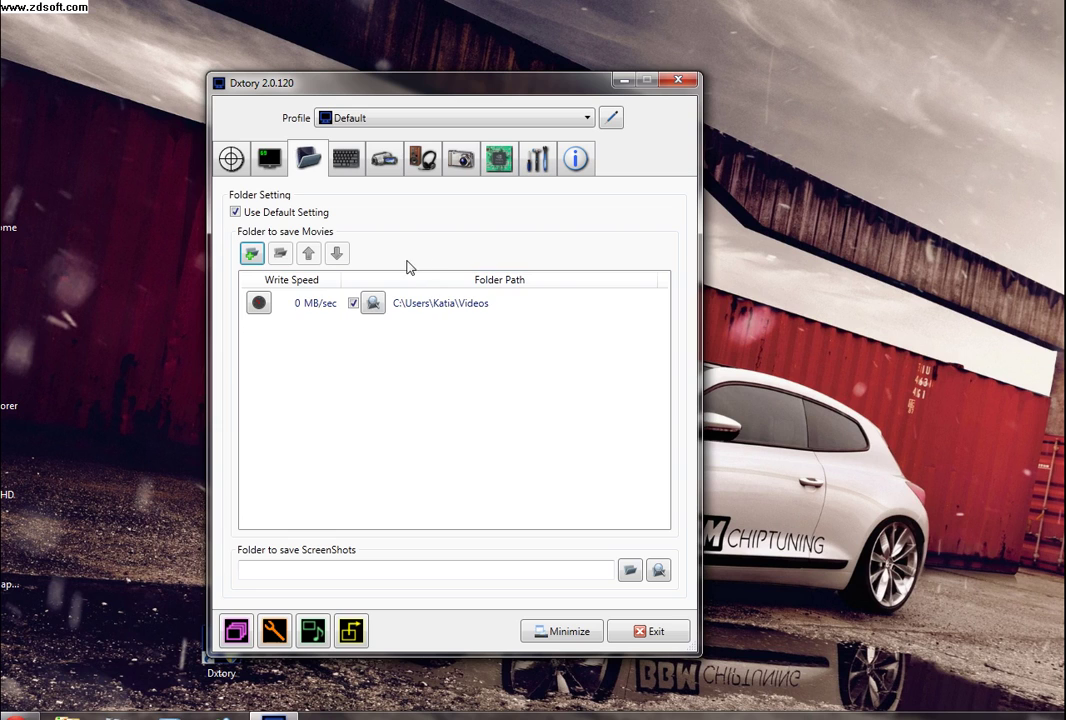
left_click(374, 304)
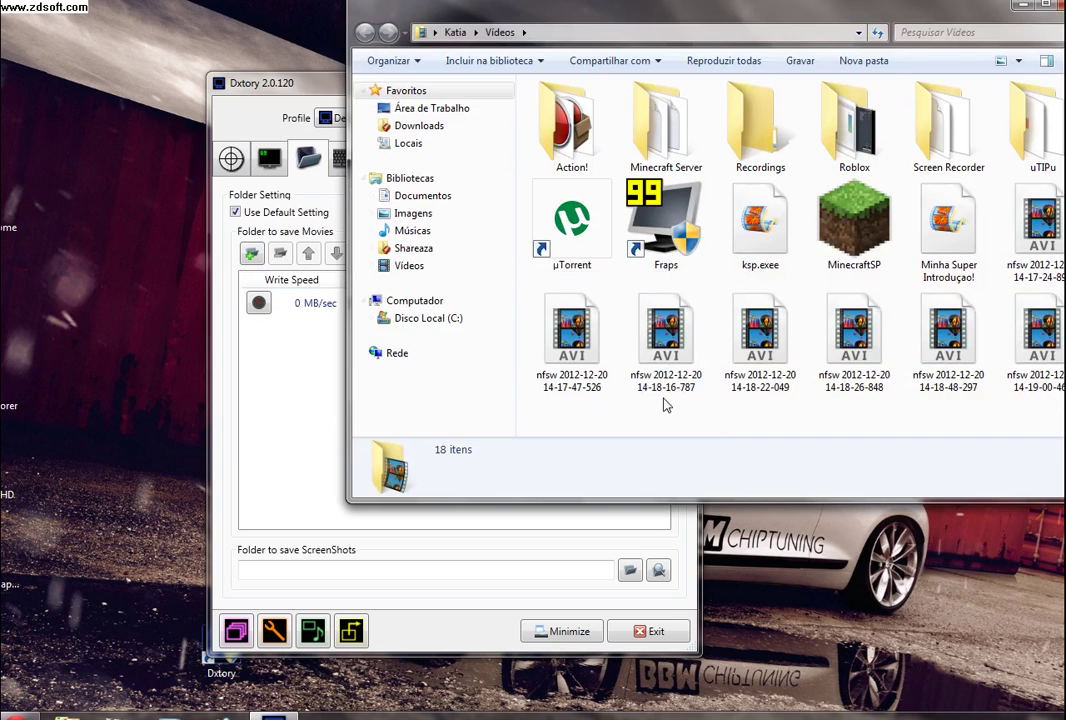
left_click(1059, 5)
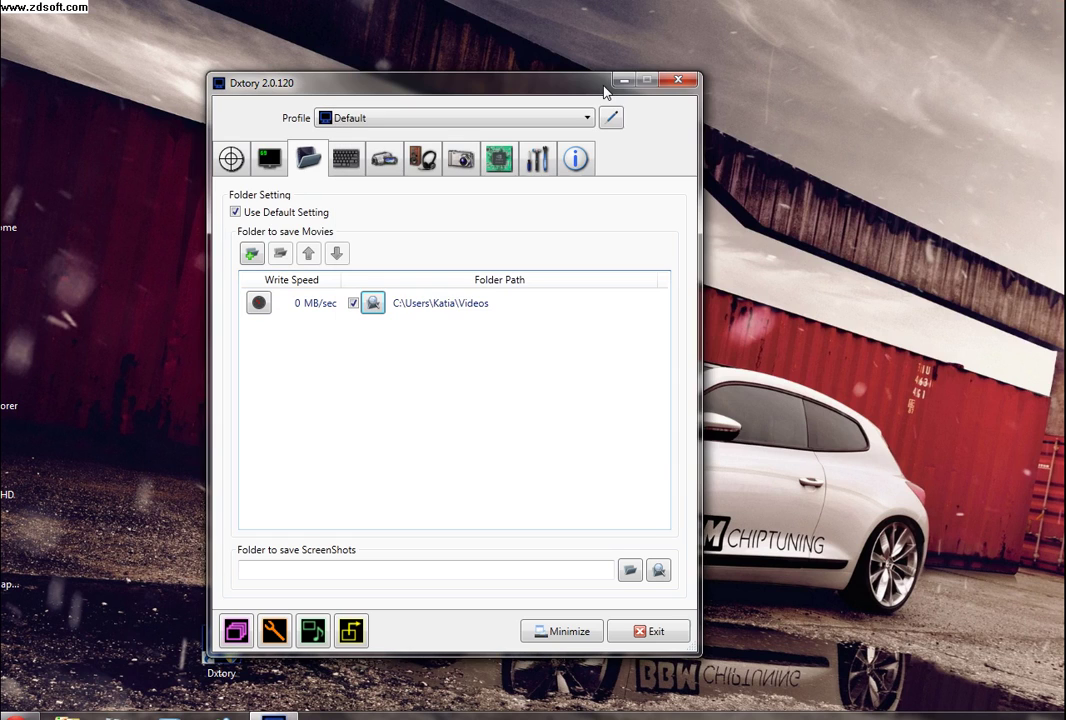
Set the Start/Stop Movie Capture hotkey to F10.
left_click(348, 163)
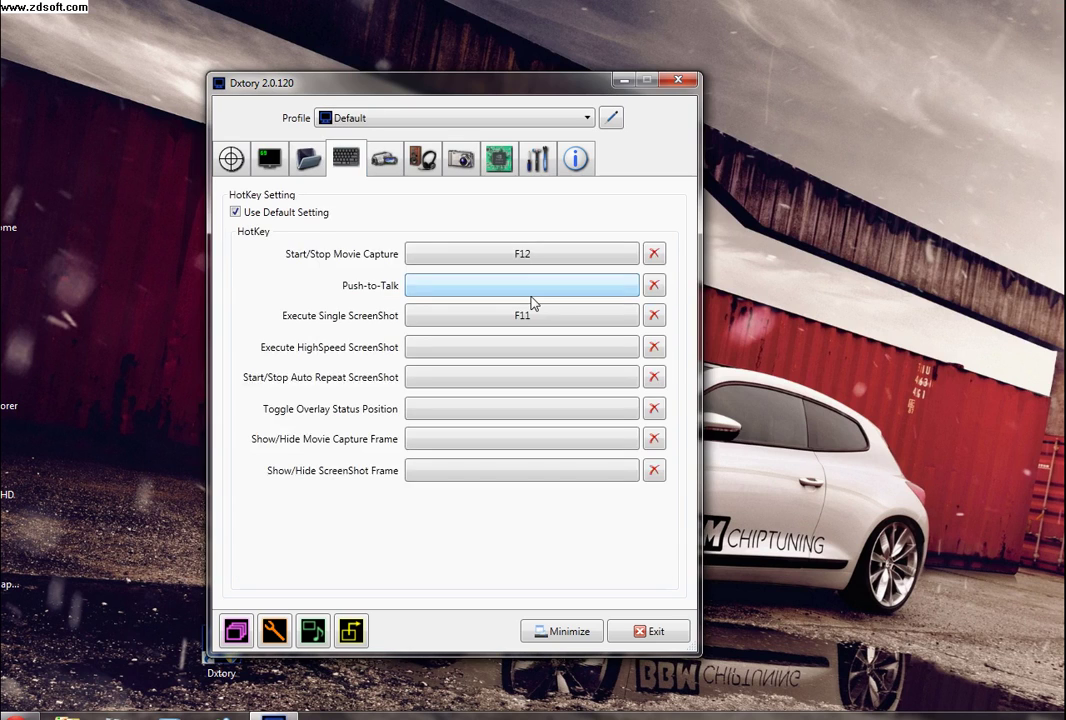
left_click(423, 259)
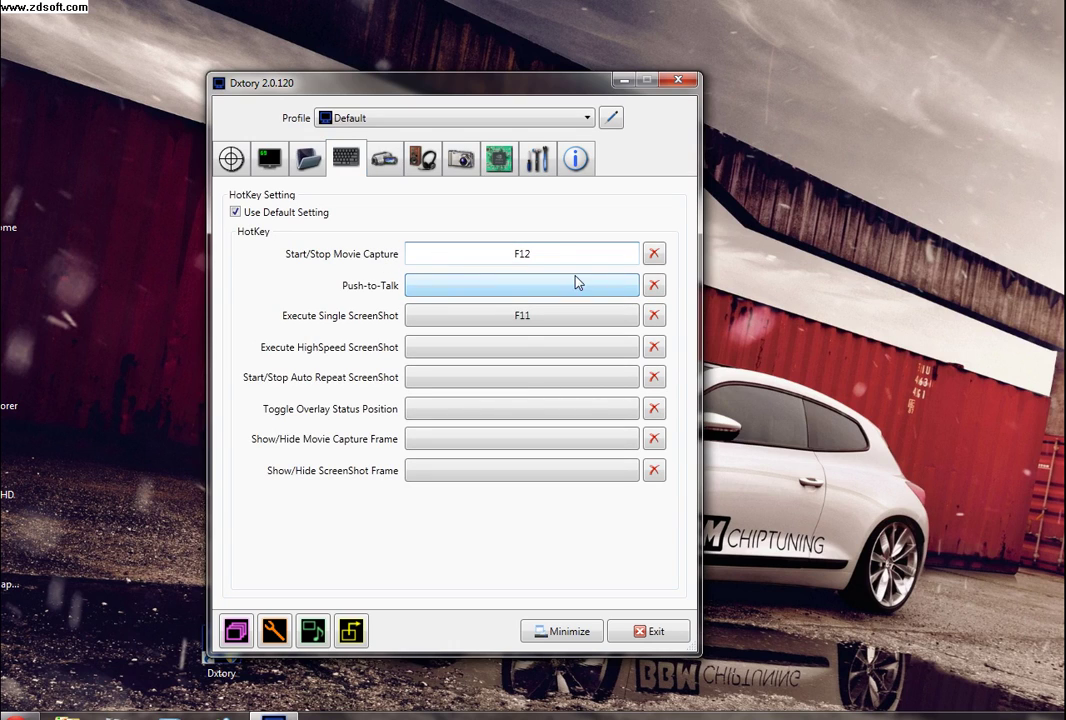
left_click(499, 261)
left_click(499, 259)
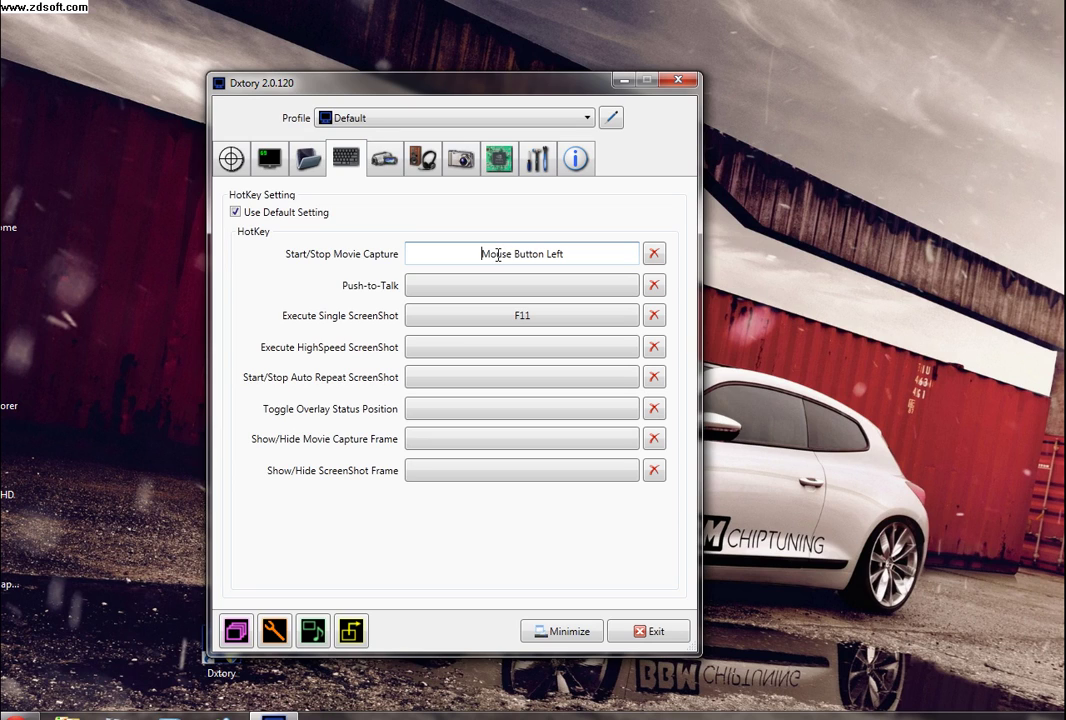
key("F10")
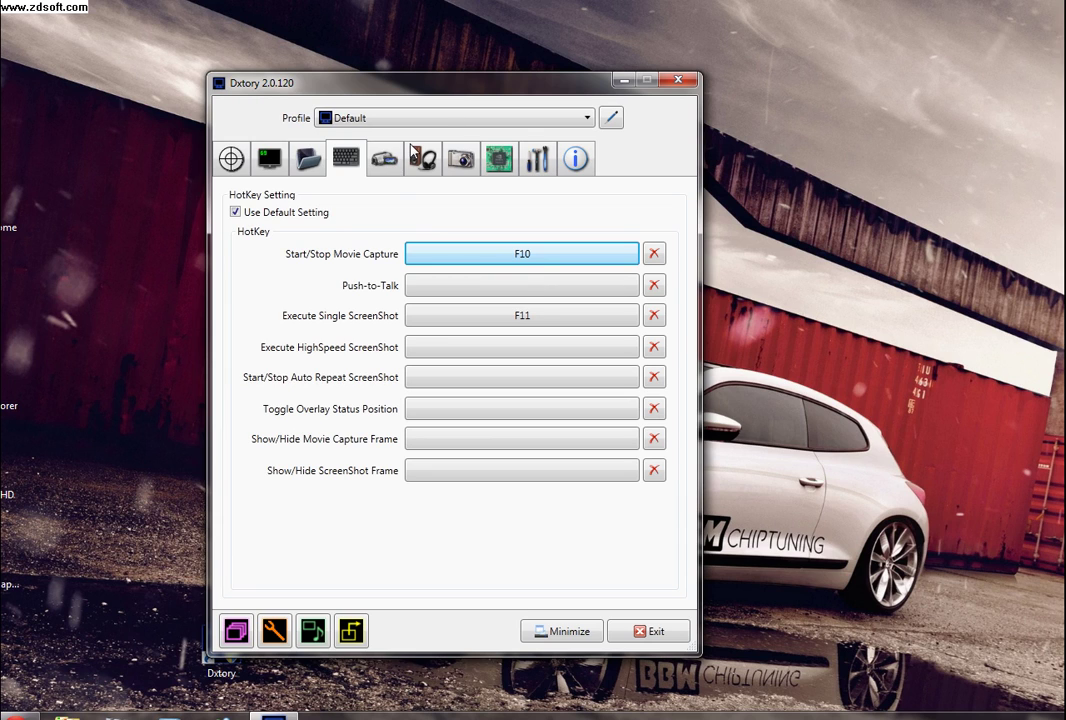
Choose Dxtory Video Codec for movie recording and a frame rate of 30 fps.
left_click(385, 160)
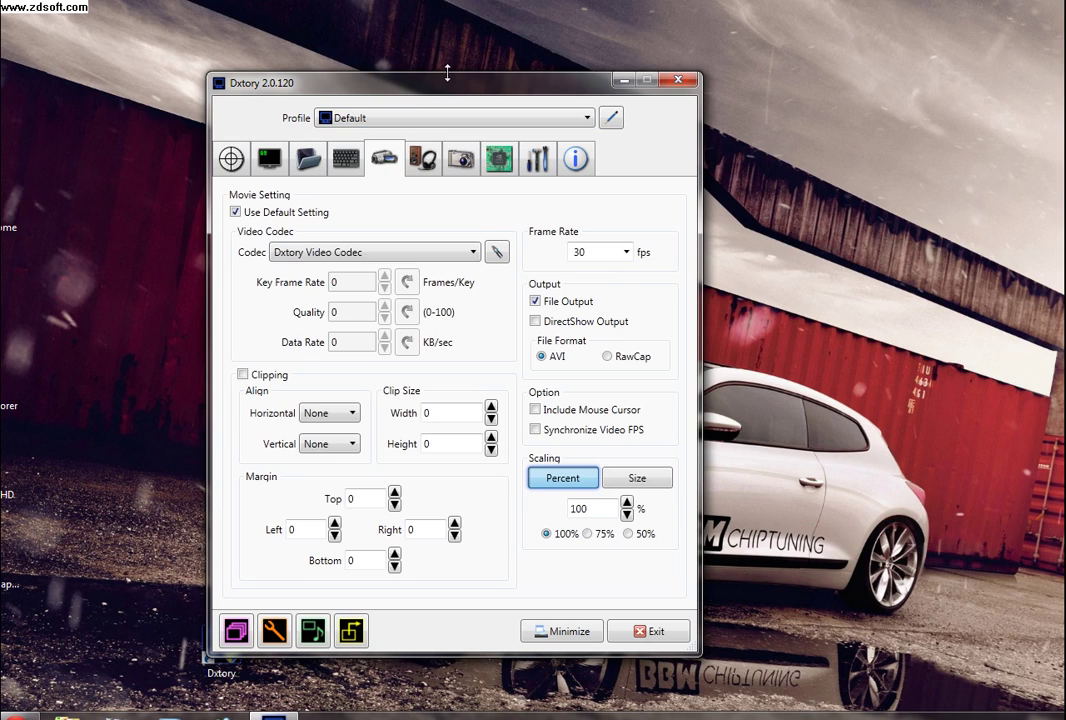
left_click(328, 255)
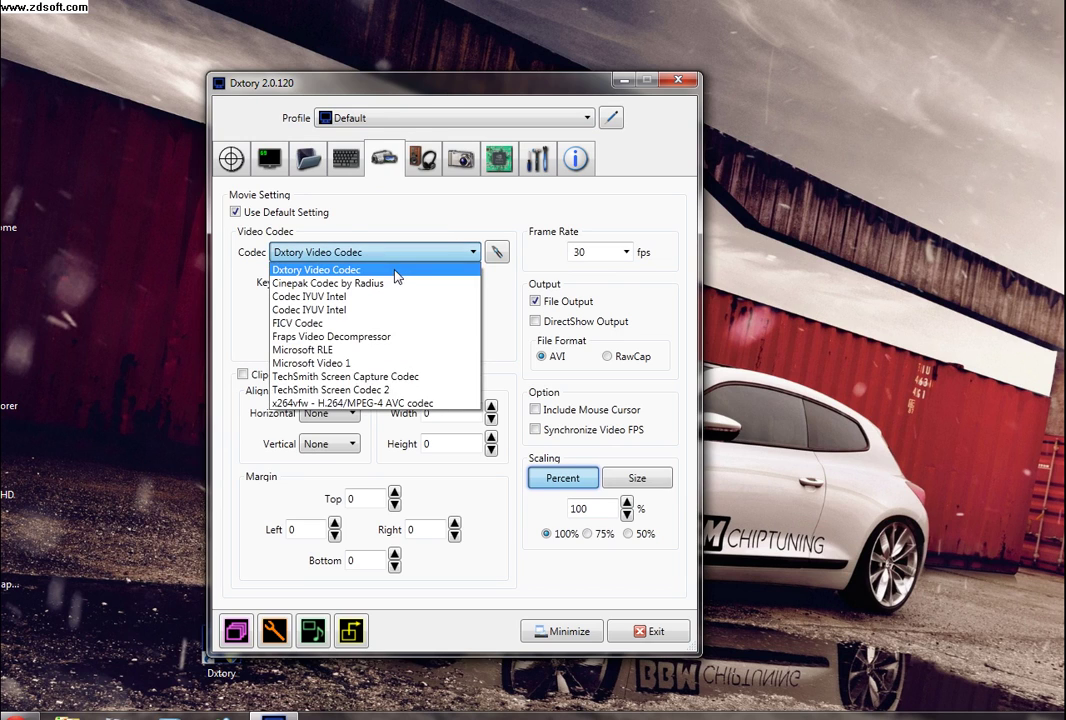
left_click(397, 277)
left_click_drag(355, 92, 406, 72)
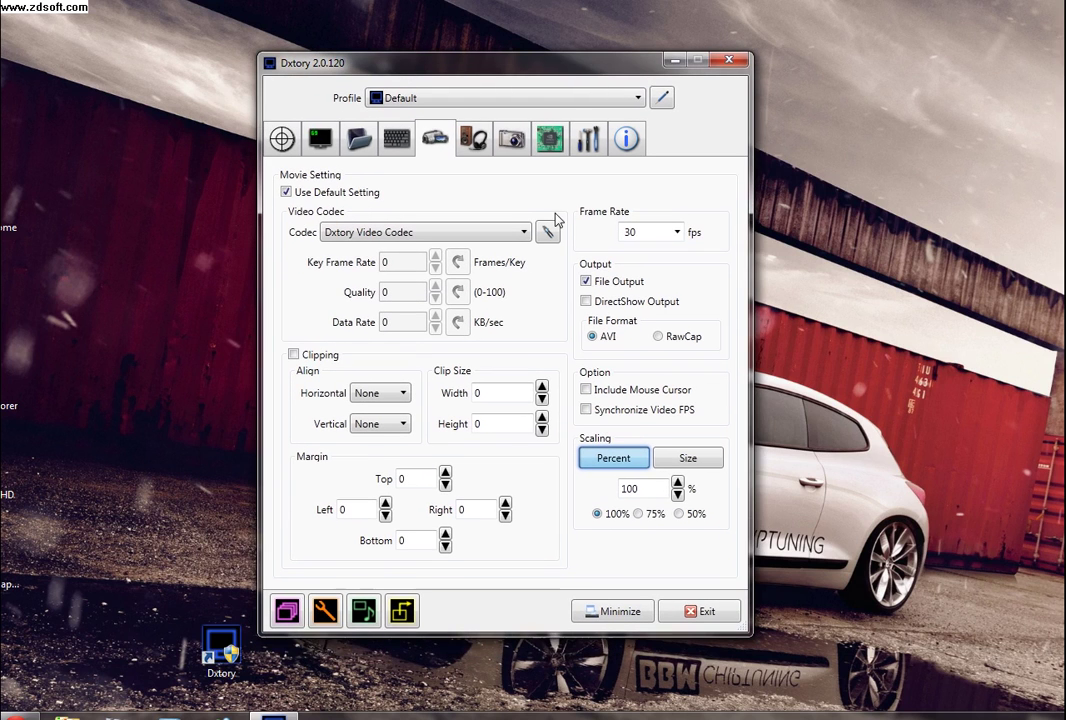
left_click(675, 240)
left_click(676, 234)
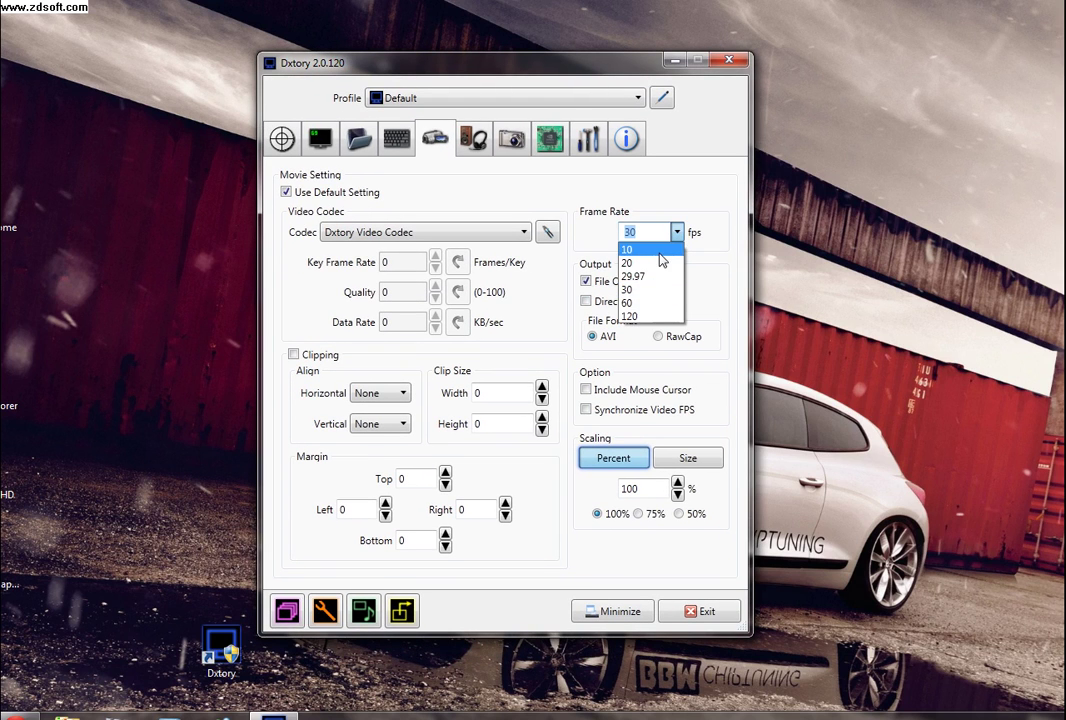
left_click(648, 289)
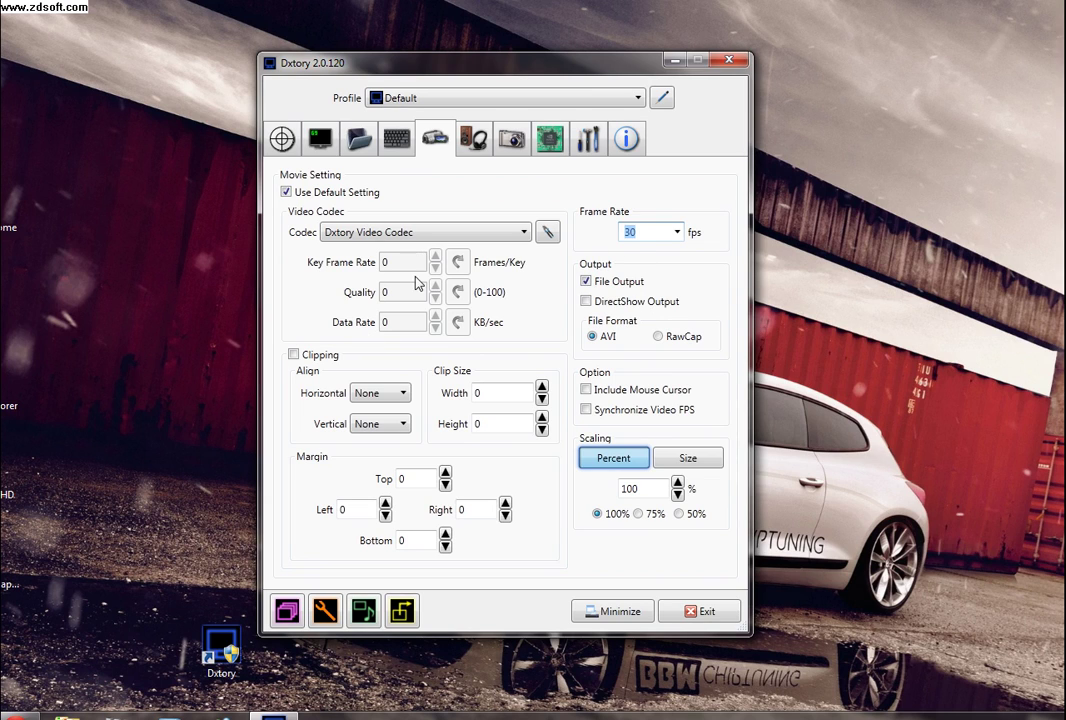
Try out the movie clipping option and a different clip width.
left_click(295, 355)
left_click(295, 355)
left_click(506, 393)
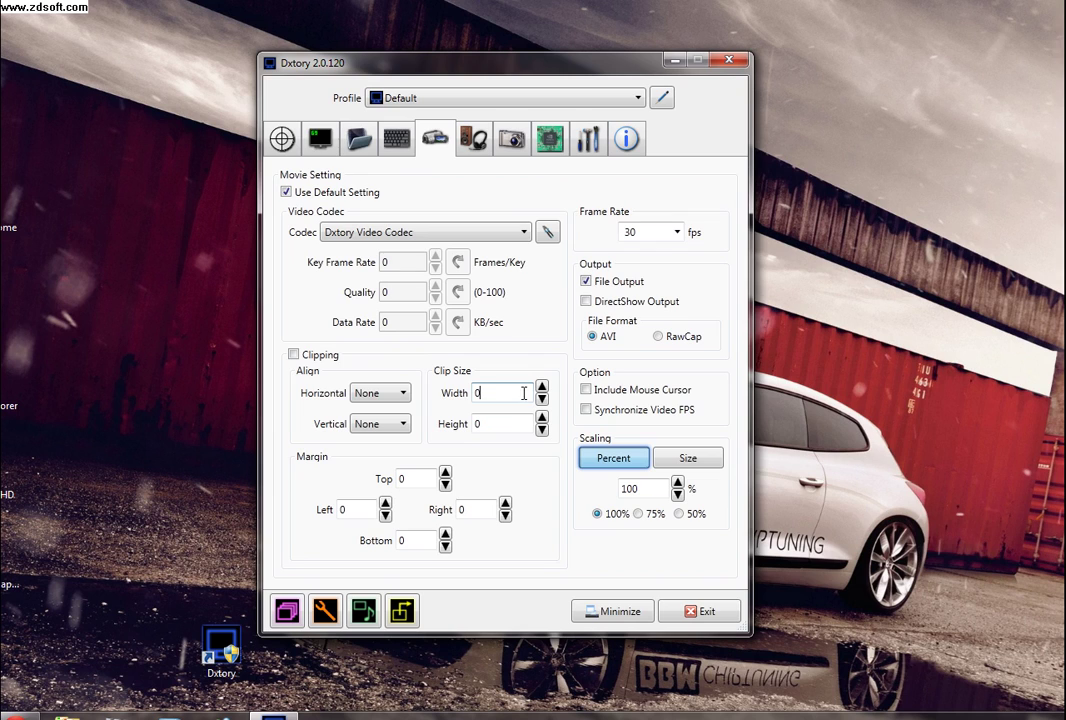
left_click_drag(507, 393, 462, 396)
type("2")
left_click(540, 389)
left_click_drag(486, 393, 393, 413)
key("BackSpace")
type("0")
Try out the movie options for including the mouse cursor and synchronizing the video FPS.
left_click(600, 409)
left_click(585, 390)
left_click(586, 409)
left_click(590, 410)
left_click(599, 416)
left_click(586, 410)
Try scaling the movie by size instead of by percent.
left_click_drag(652, 489, 607, 495)
left_click(649, 488)
left_click(688, 459)
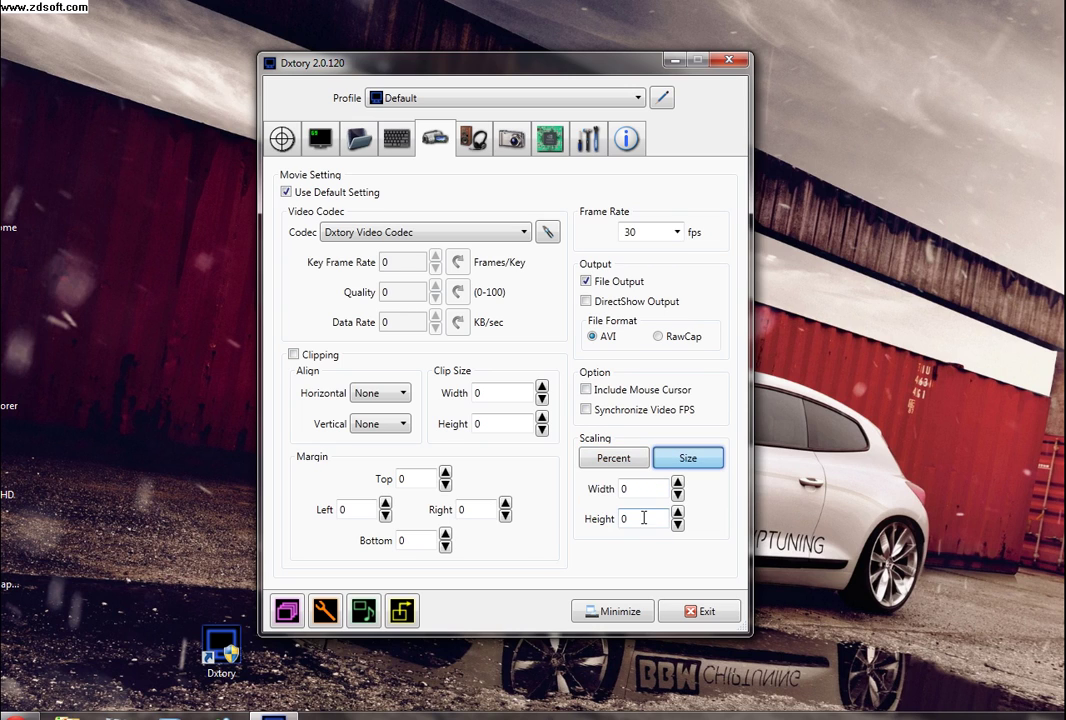
left_click(655, 488)
left_click_drag(655, 488, 575, 488)
left_click(613, 458)
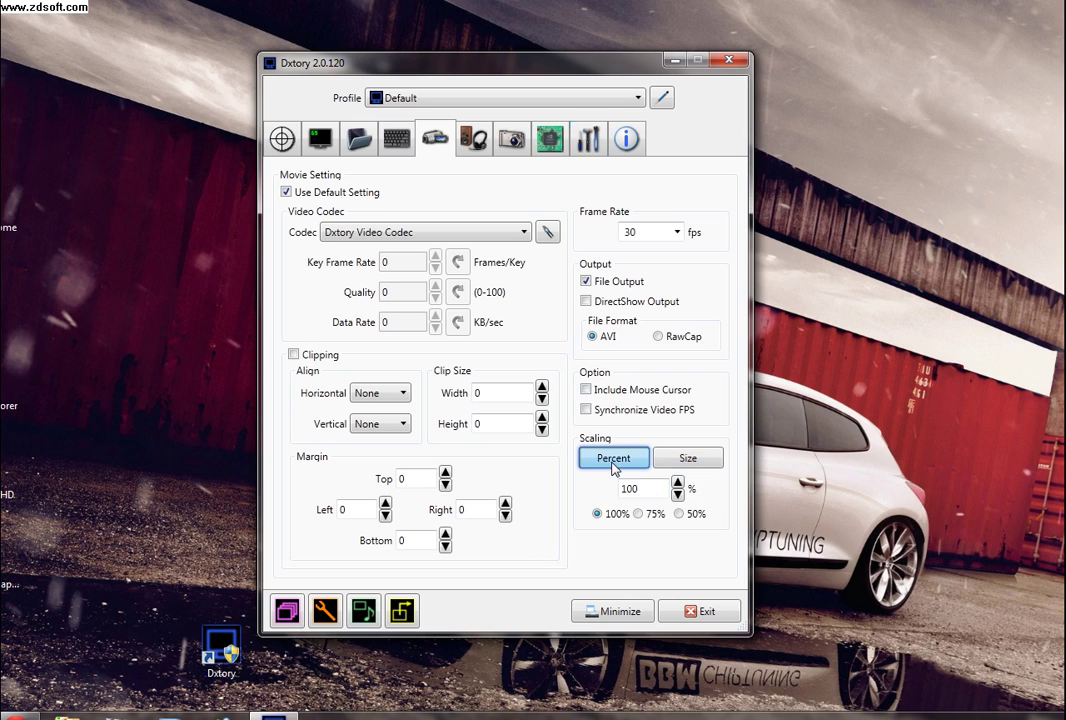
Set the audio recording device to HeadSet with its volume at maximum, checking the available PCM formats.
left_click(477, 150)
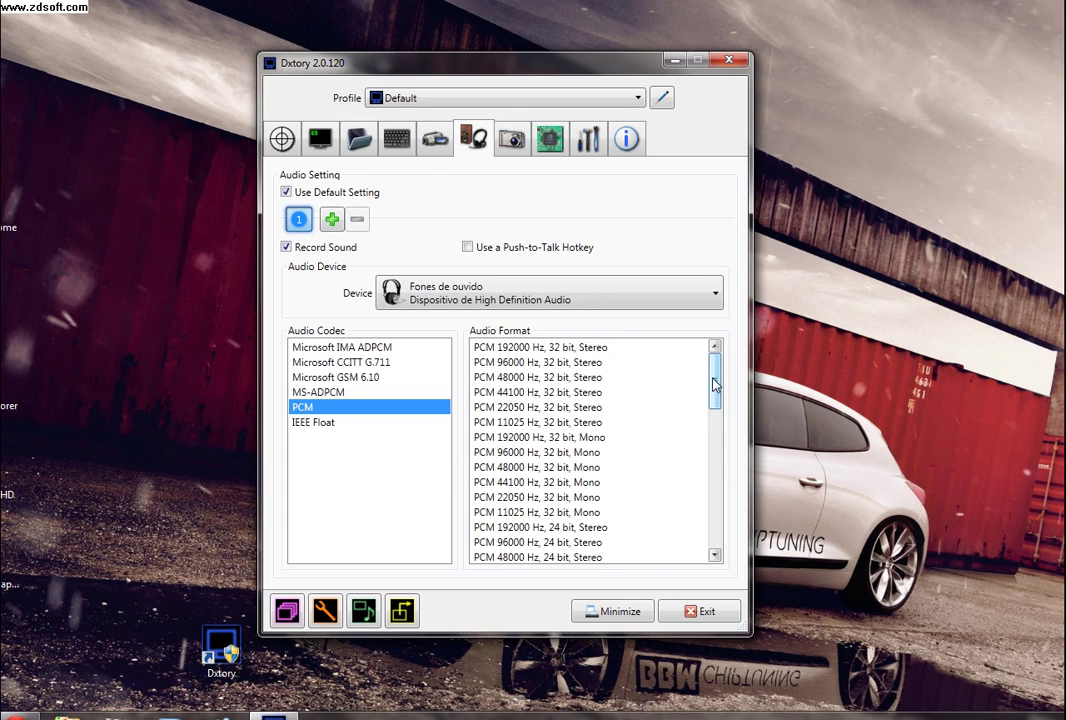
left_click(633, 291)
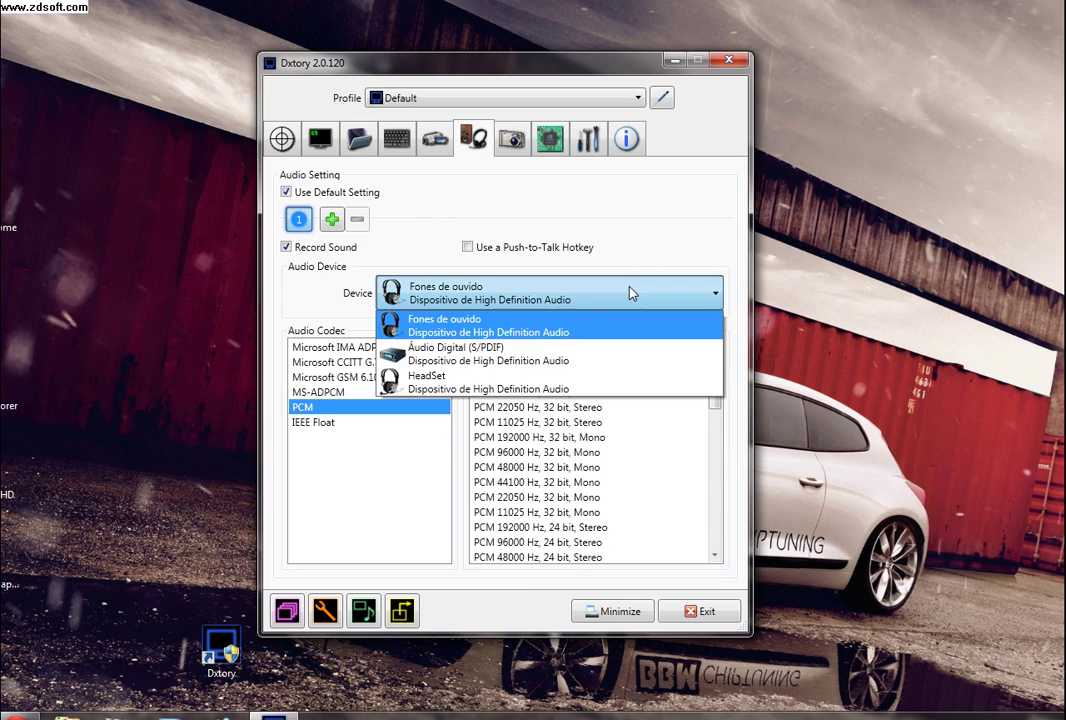
left_click(548, 385)
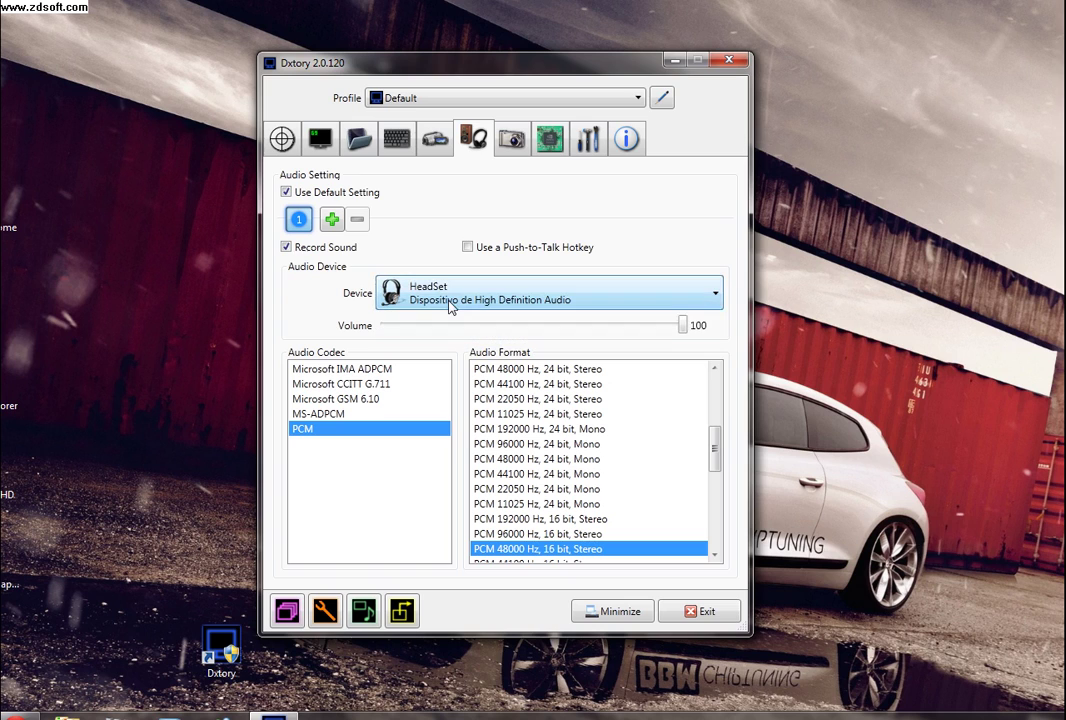
scroll(519, 488, "down", 5)
scroll(495, 455, "up", 2)
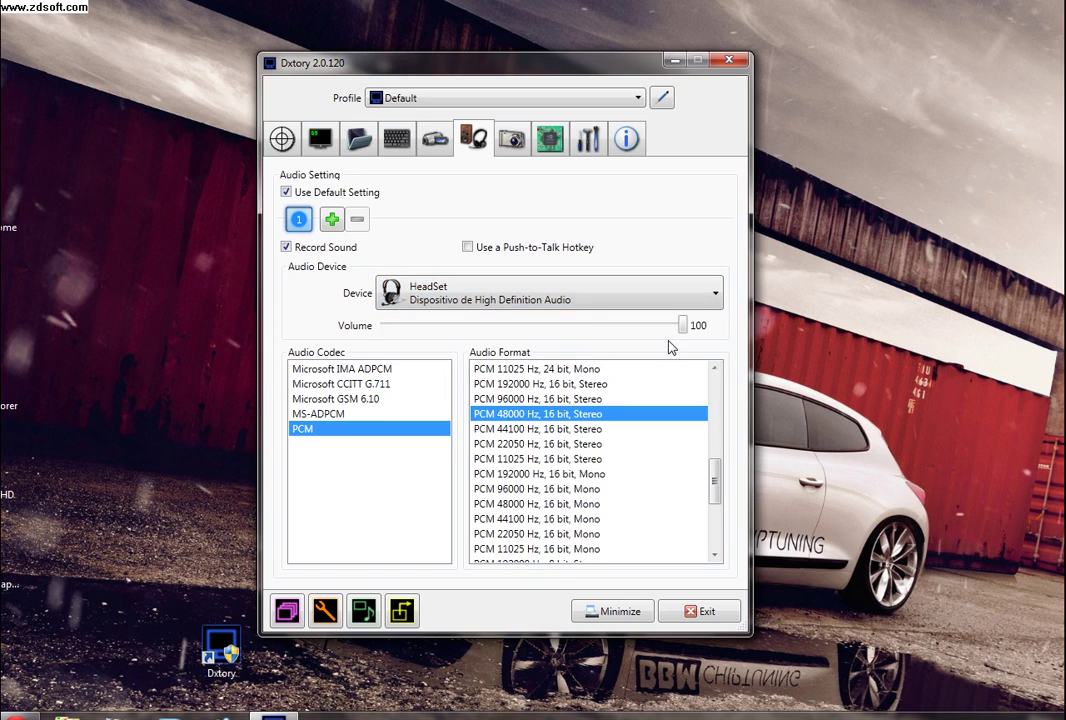
left_click(520, 288)
left_click(633, 335)
mouse_move(683, 330)
left_mouse_down()
mouse_move(659, 333)
mouse_move(695, 335)
left_mouse_up()
Look over the screenshot settings and try the advanced video FPS limit and processing thread options.
left_click(502, 154)
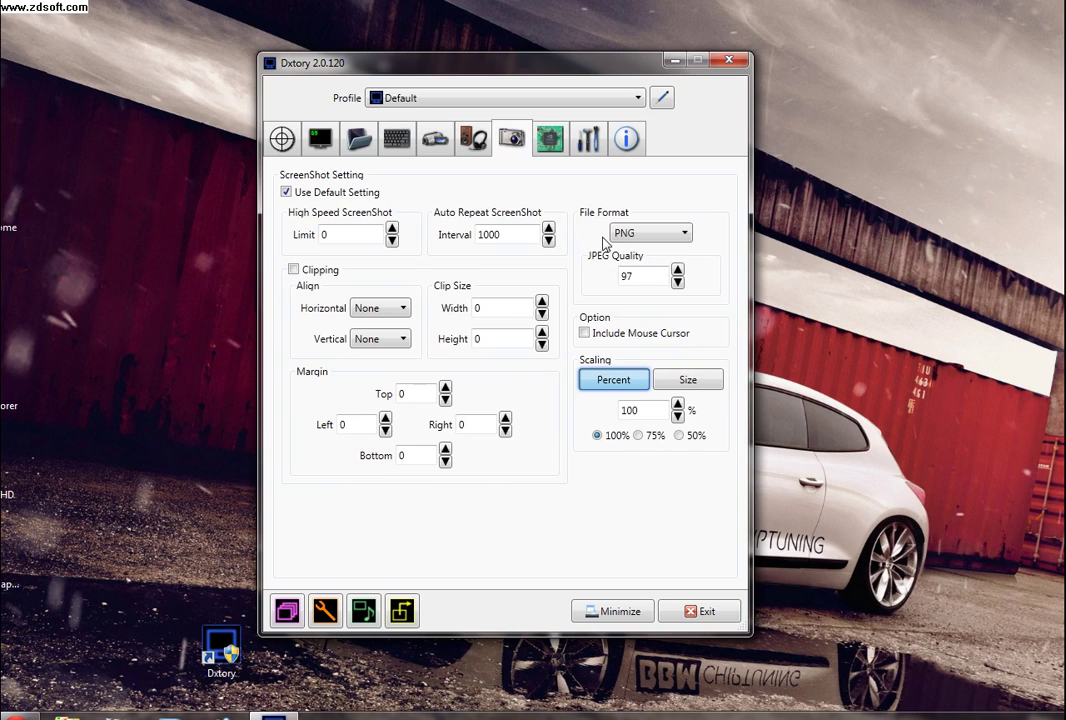
left_click(549, 138)
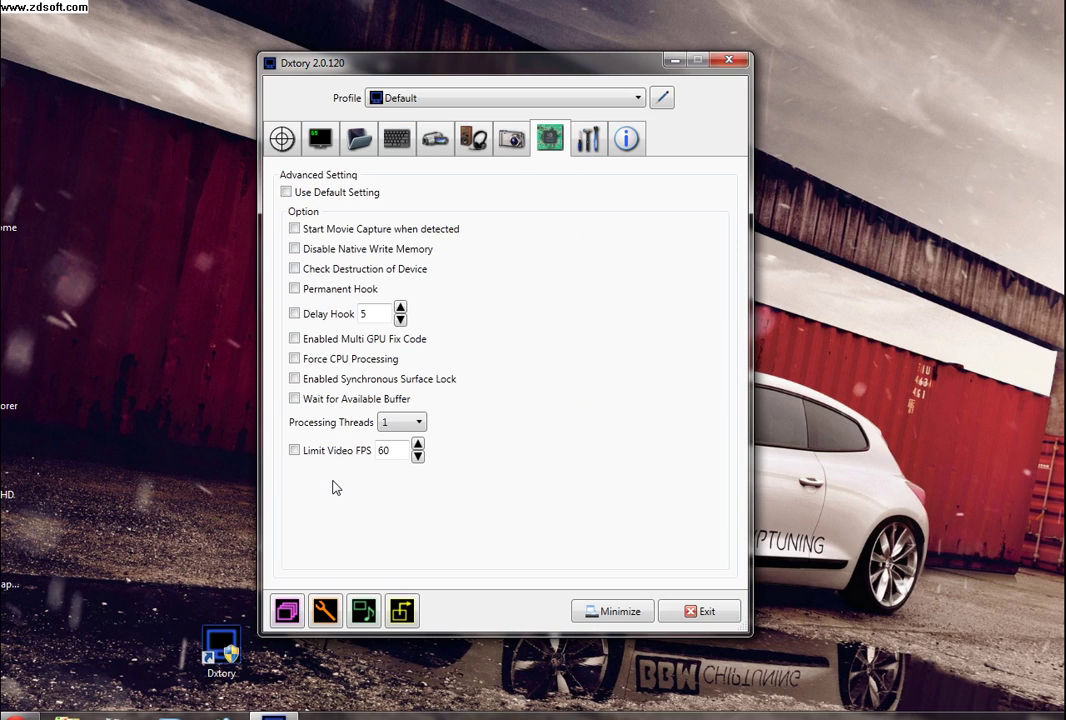
double_click(383, 450)
key("BackSpace")
left_click(418, 422)
left_click(412, 422)
left_click(395, 421)
left_click(395, 421)
Try out the advanced options for forced CPU processing and the multi-GPU fix code.
left_click(294, 358)
left_click(294, 358)
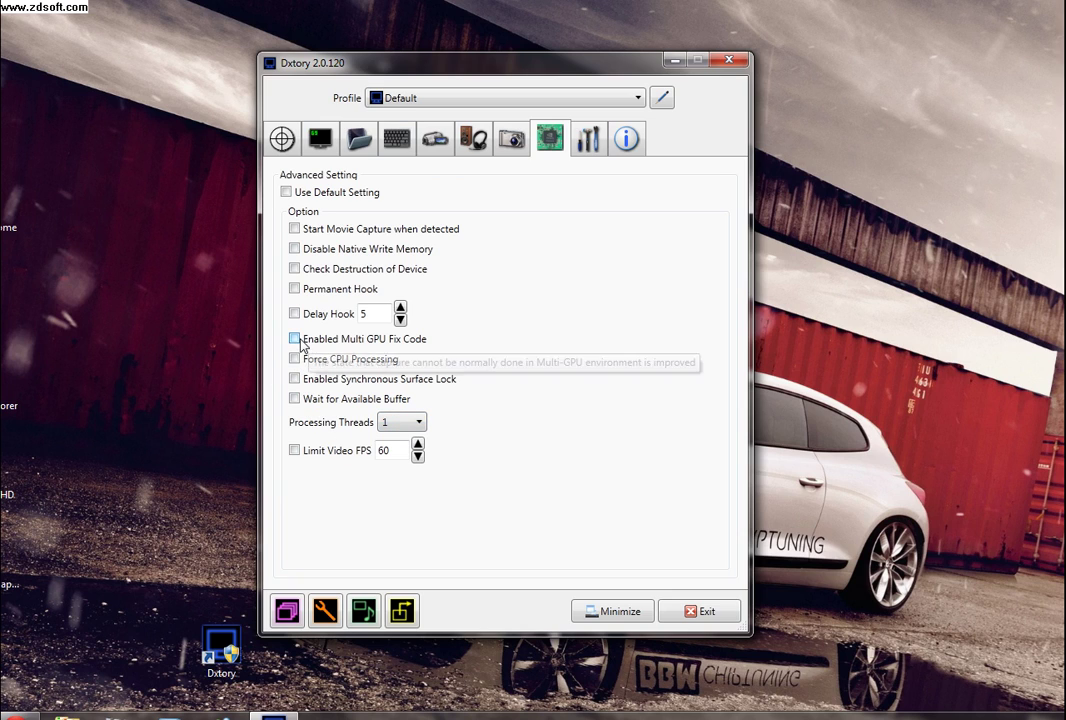
left_click(301, 339)
left_click(408, 338)
left_click(418, 343)
left_click(374, 352)
left_click(294, 339)
left_click(294, 358)
left_click(294, 340)
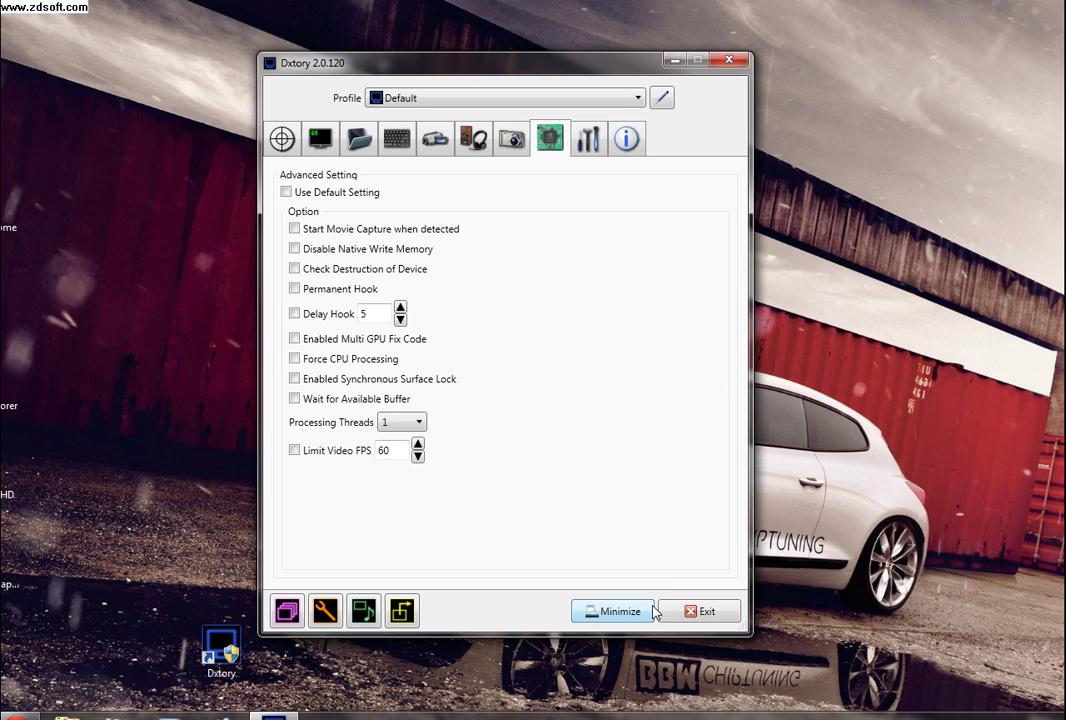
Set the profile's icon size to Medium Size in the global settings.
left_click(626, 138)
left_click(588, 138)
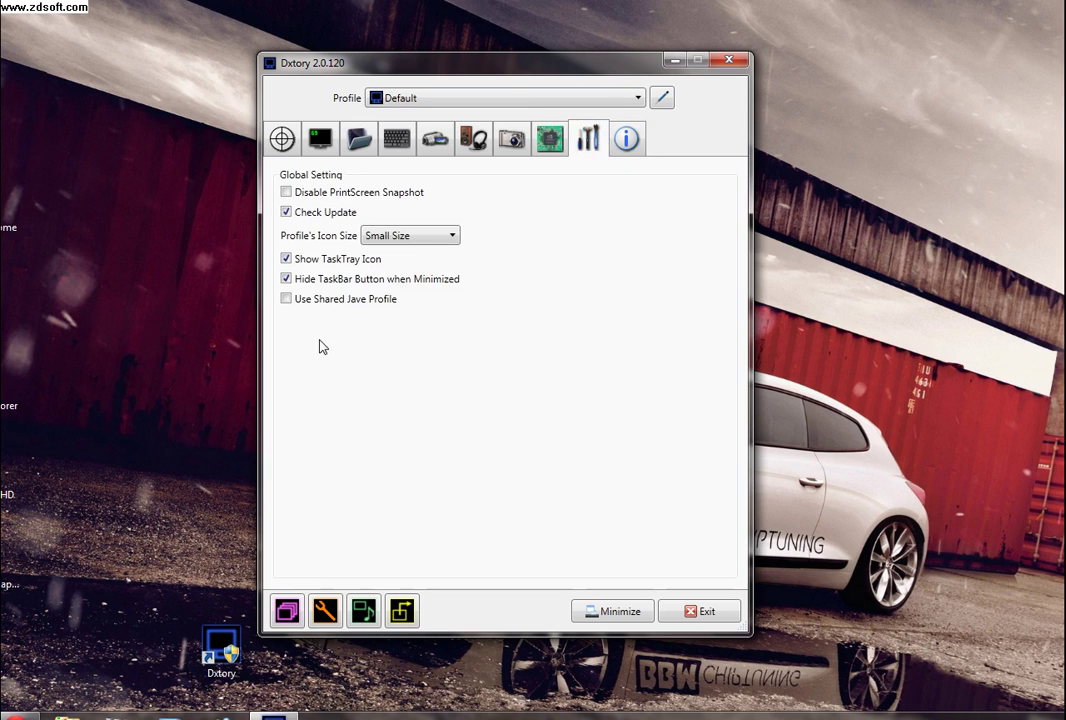
left_click(427, 240)
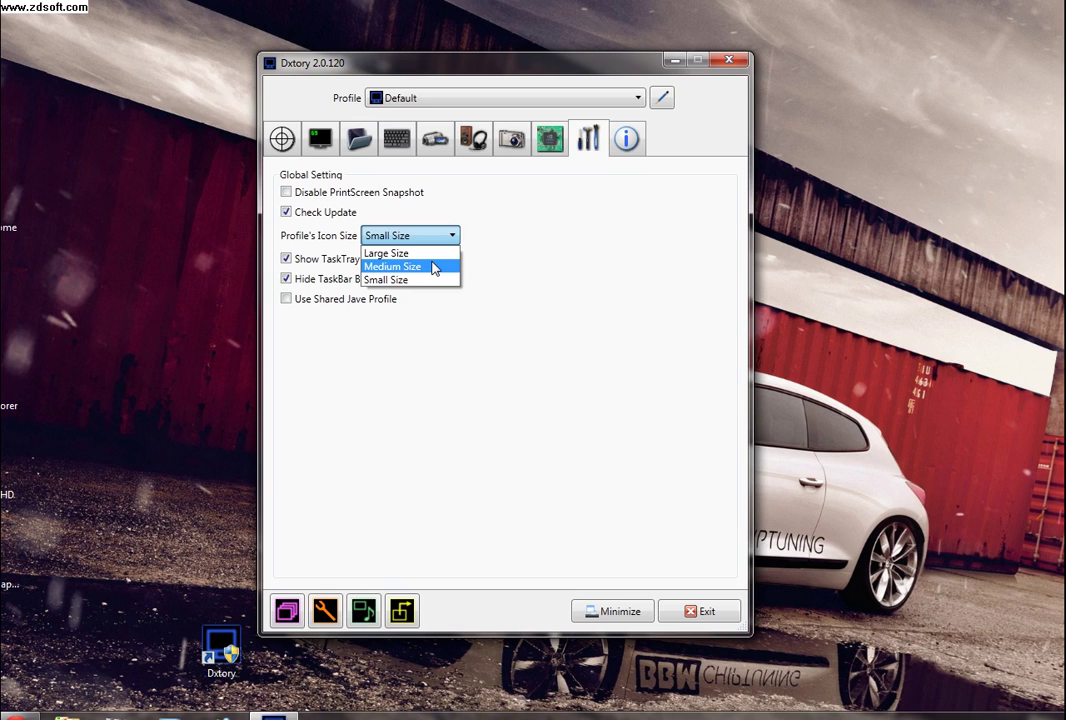
left_click(434, 268)
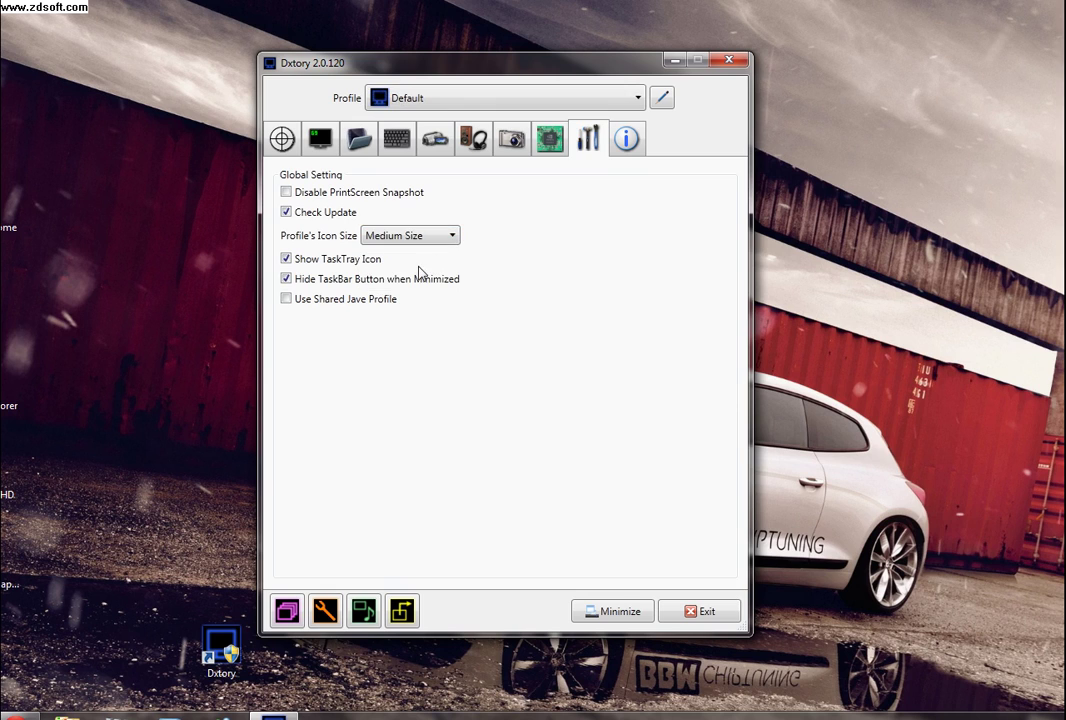
View the license information, and return to the target information and process list.
left_click(625, 138)
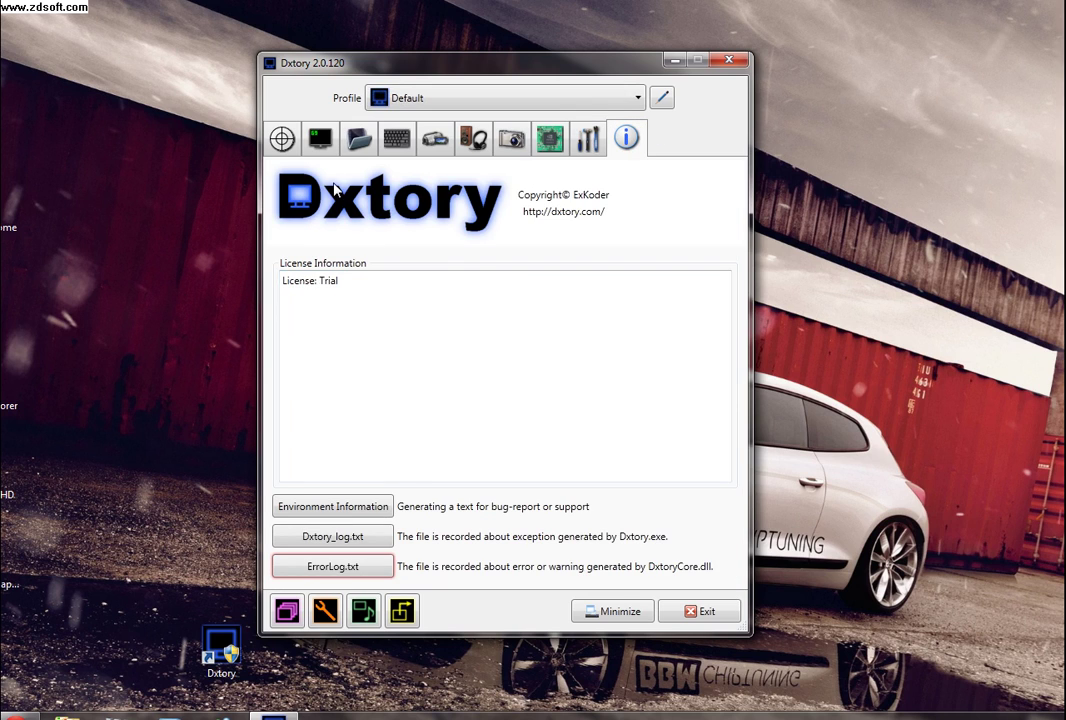
left_click(318, 140)
left_click(275, 140)
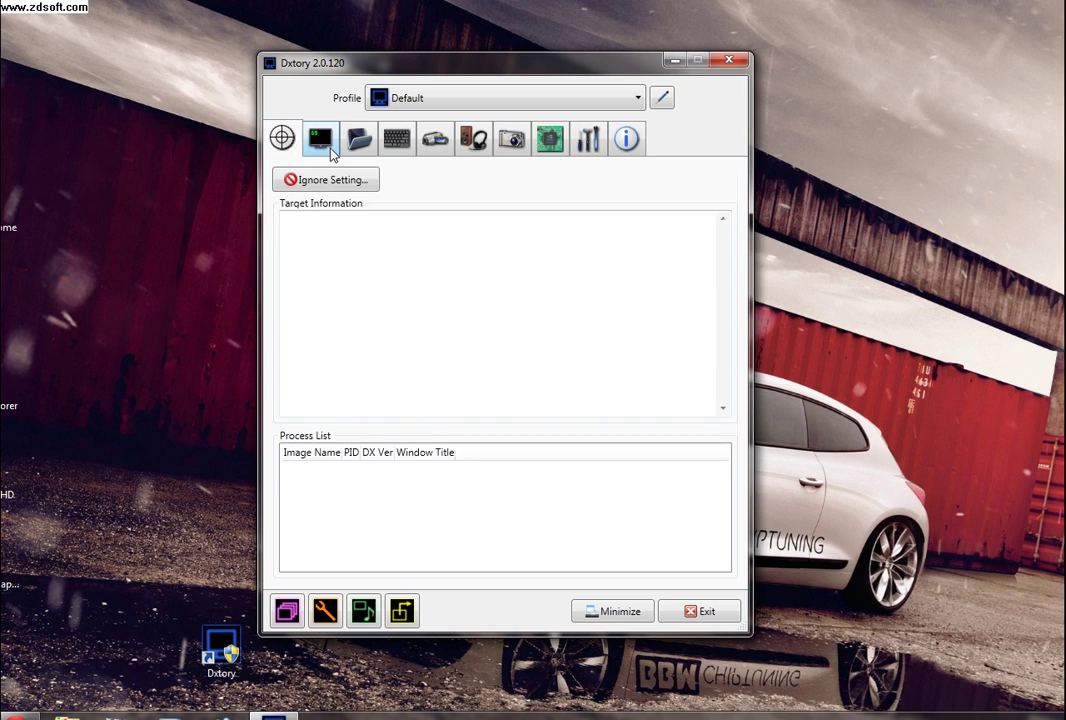
left_click(312, 145)
left_click(275, 145)
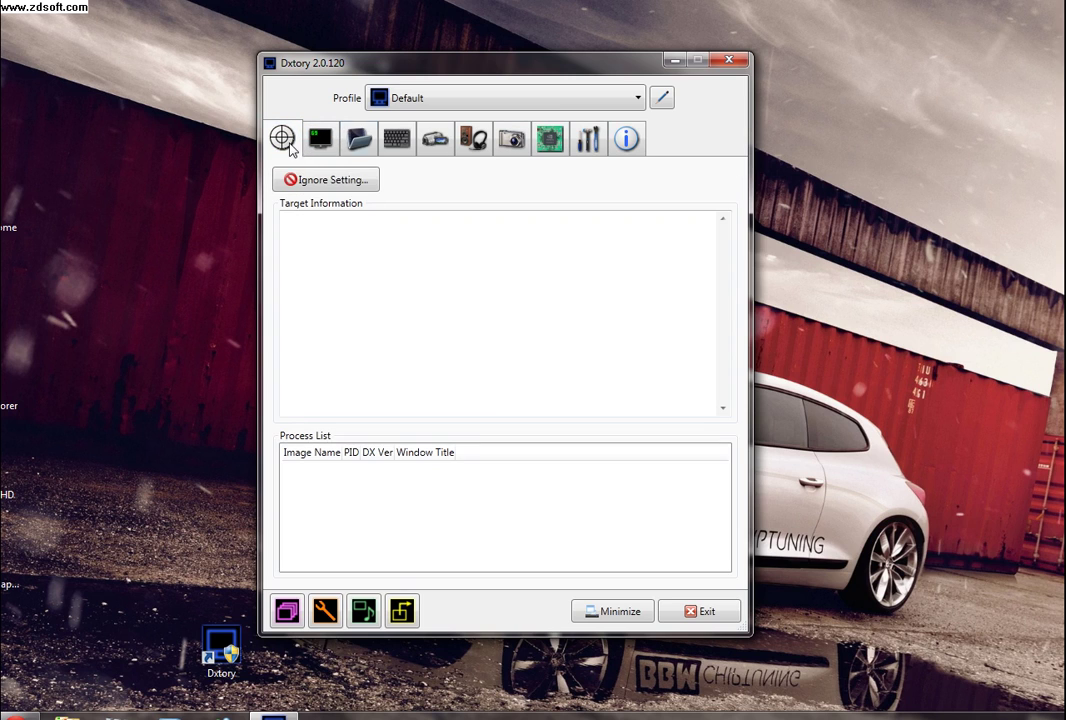
Look over the available recording profiles and the profile editor, leaving the profile list as it is.
left_click(583, 101)
left_click(489, 96)
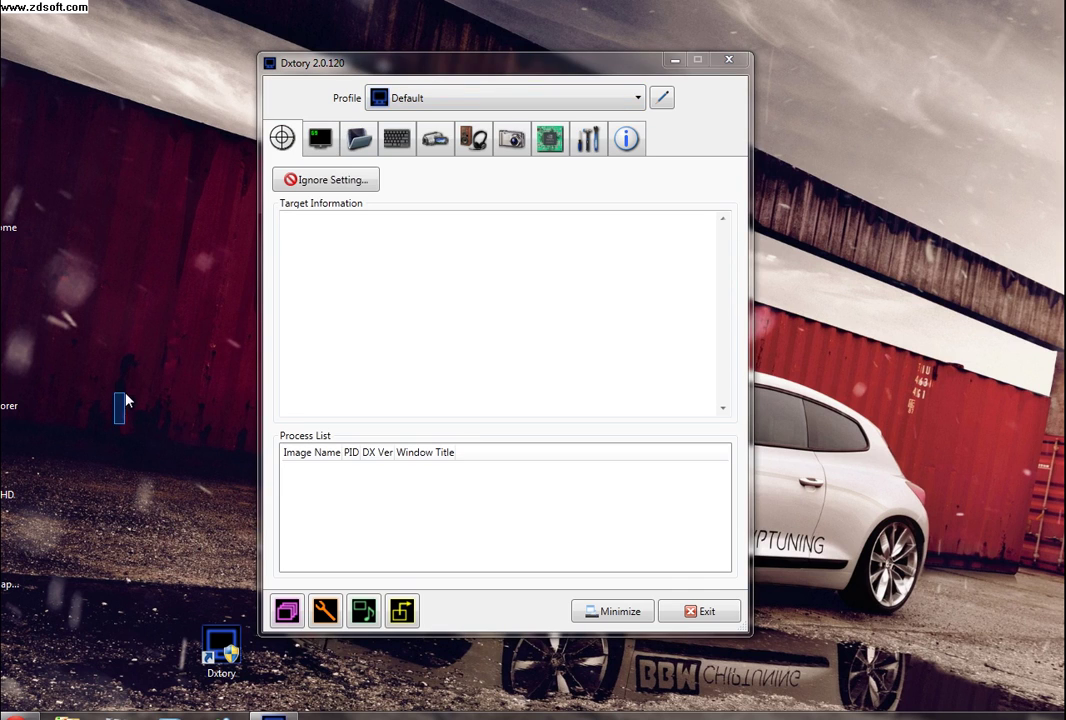
left_click(510, 97)
left_click(661, 97)
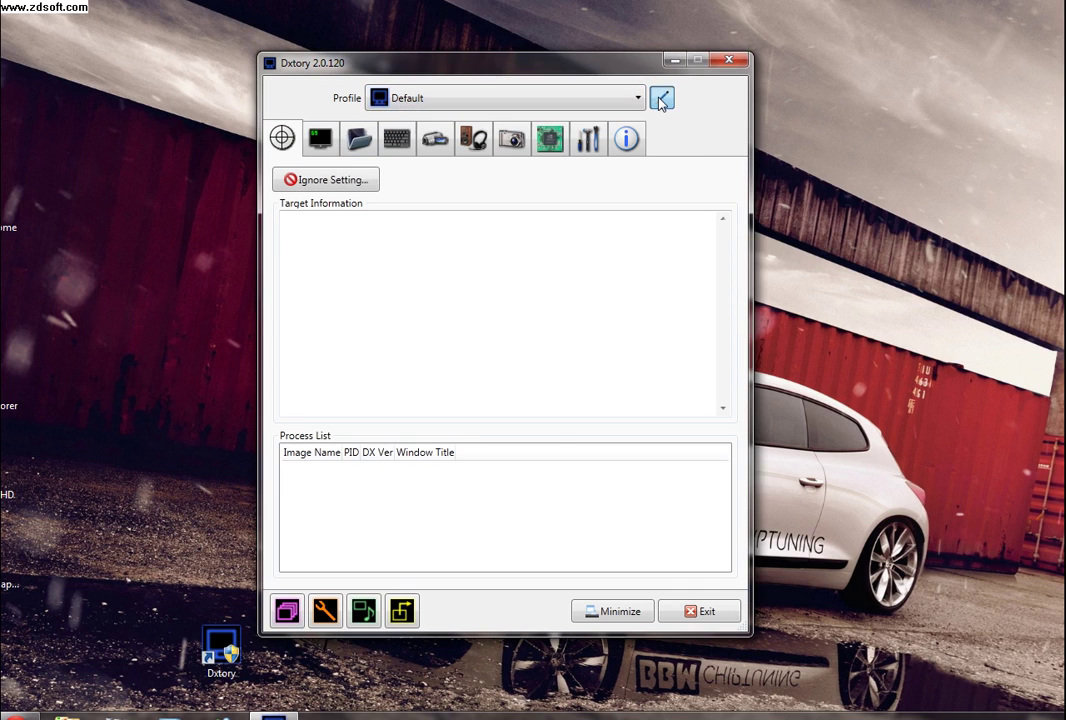
left_click(661, 97)
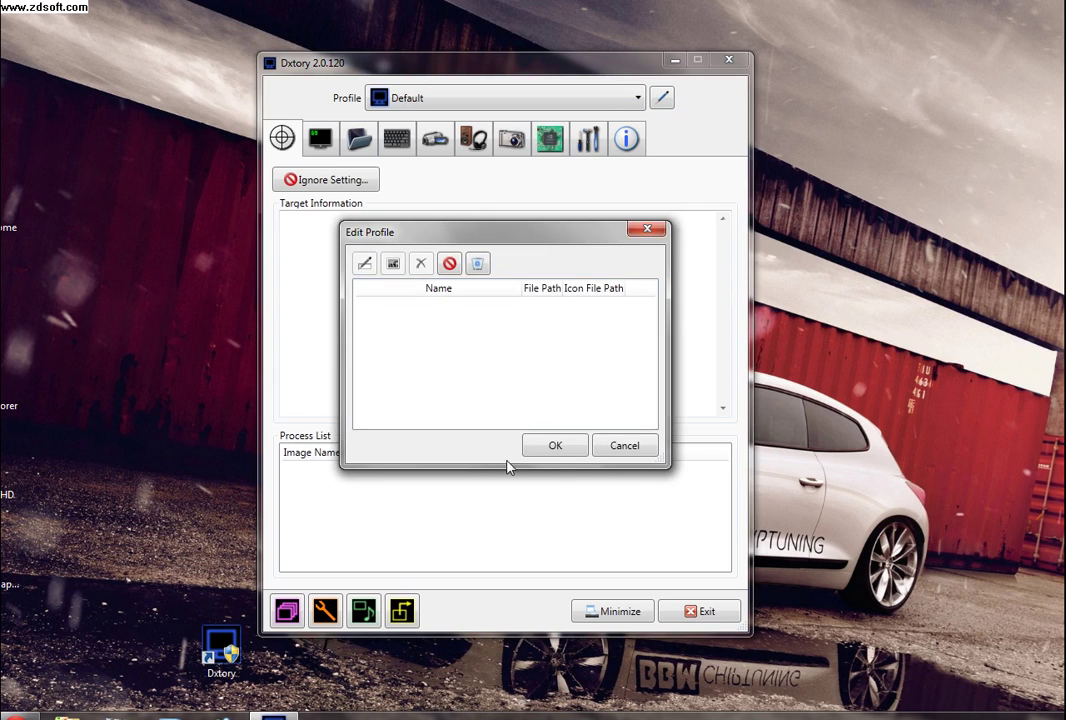
left_click(555, 445)
Launch MinecraftSP from the Vídeos folder inside the personal user folder, and minimize the folder window.
left_click(15, 716)
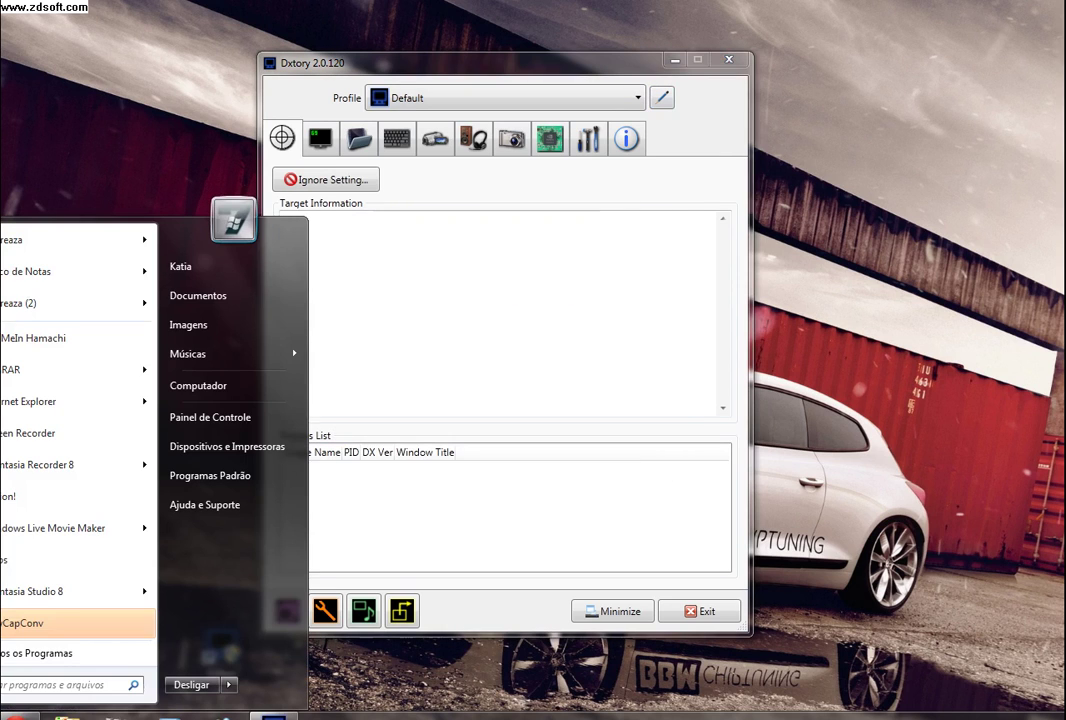
left_click(186, 270)
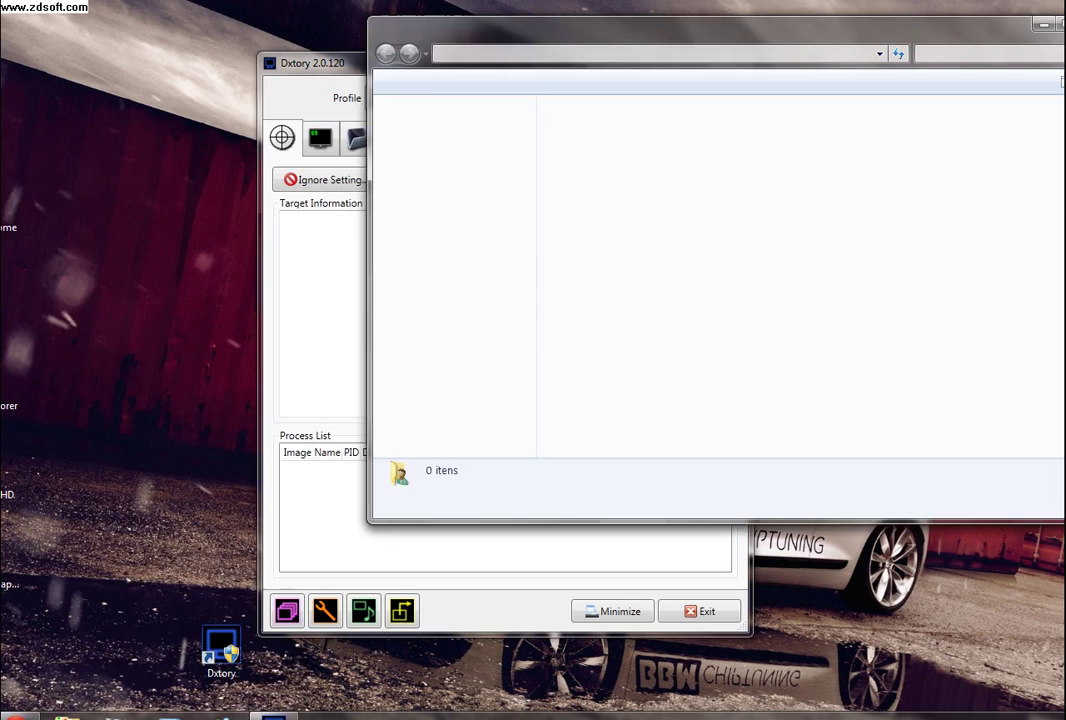
left_click_drag(620, 32, 534, 32)
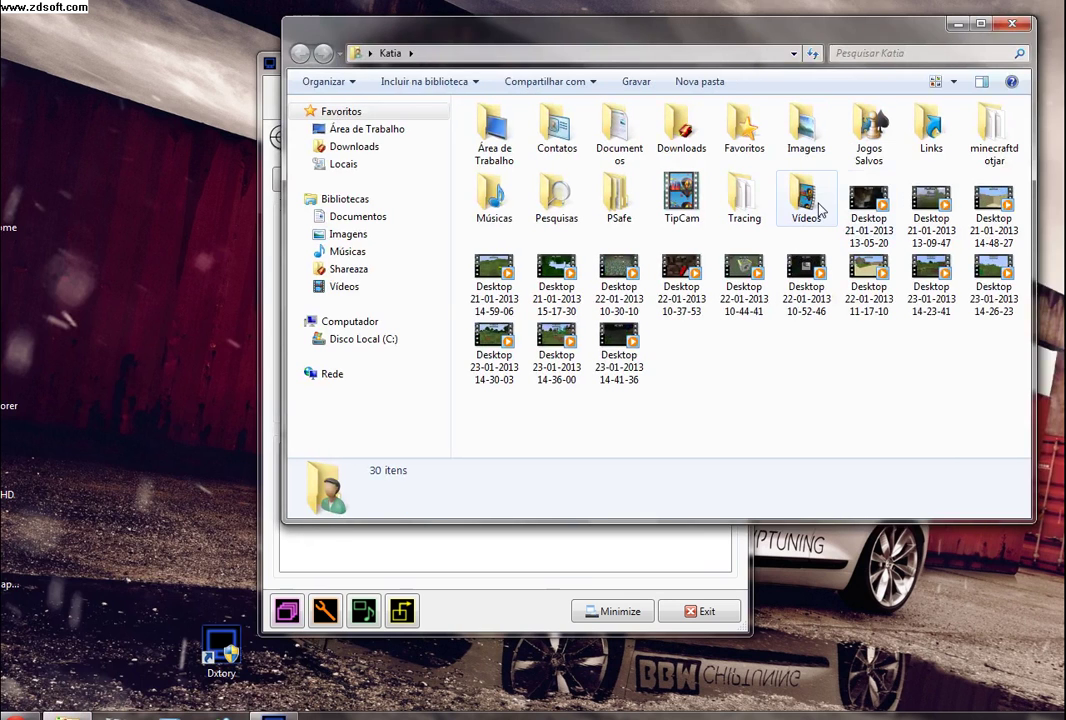
double_click(810, 205)
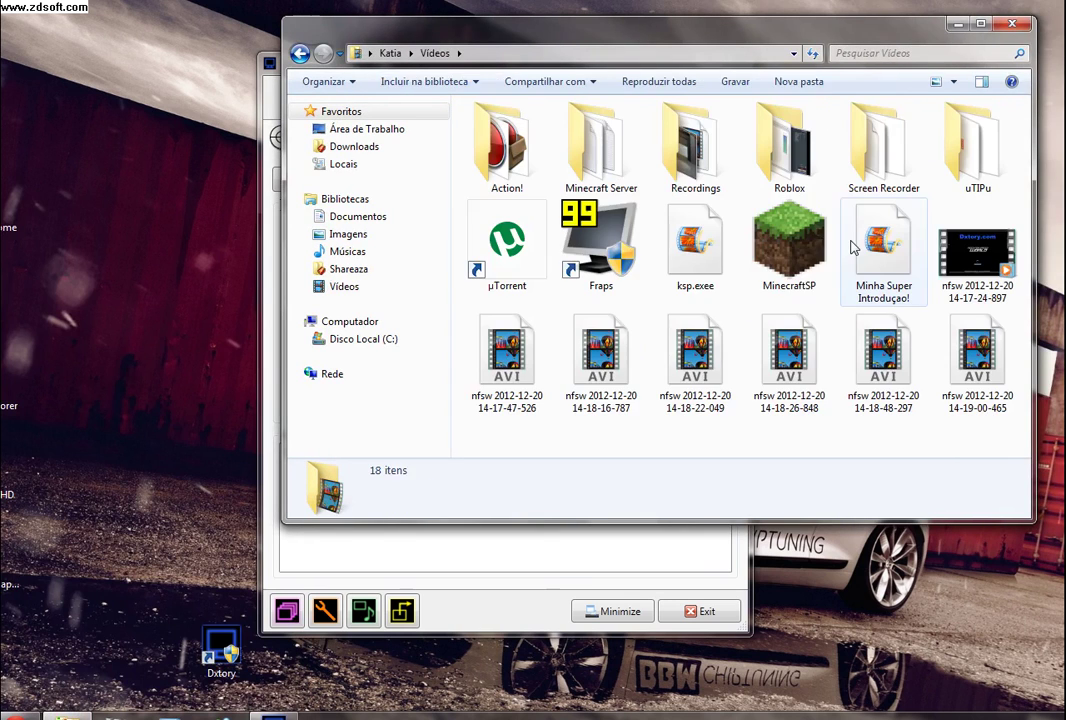
left_click(789, 242)
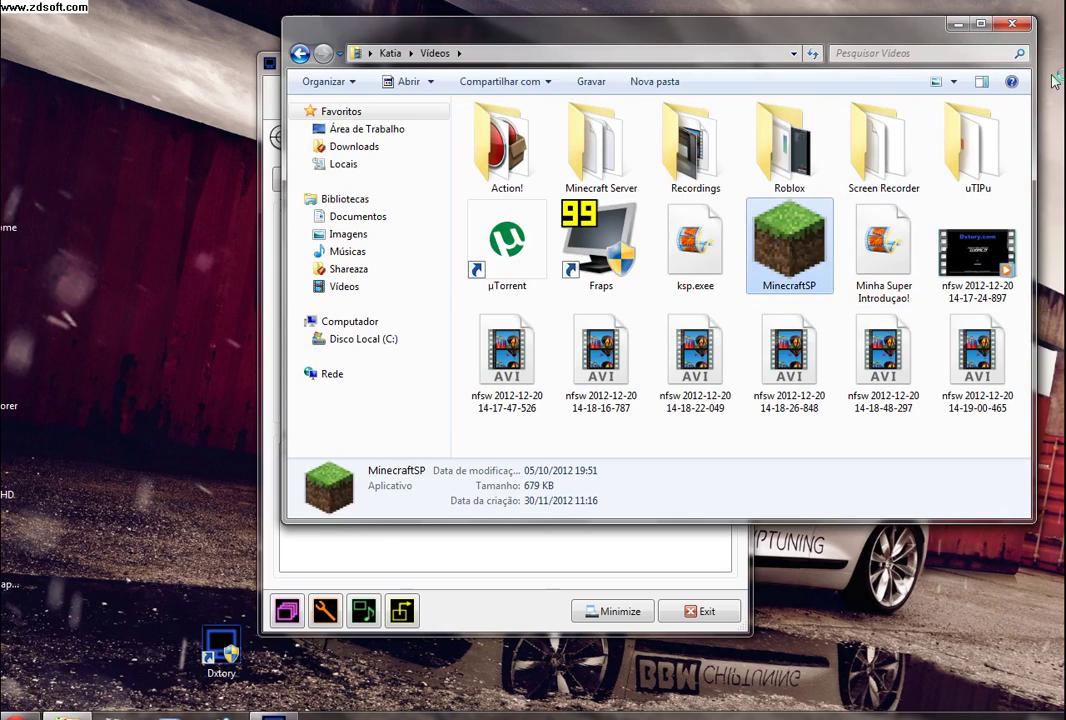
left_click(958, 23)
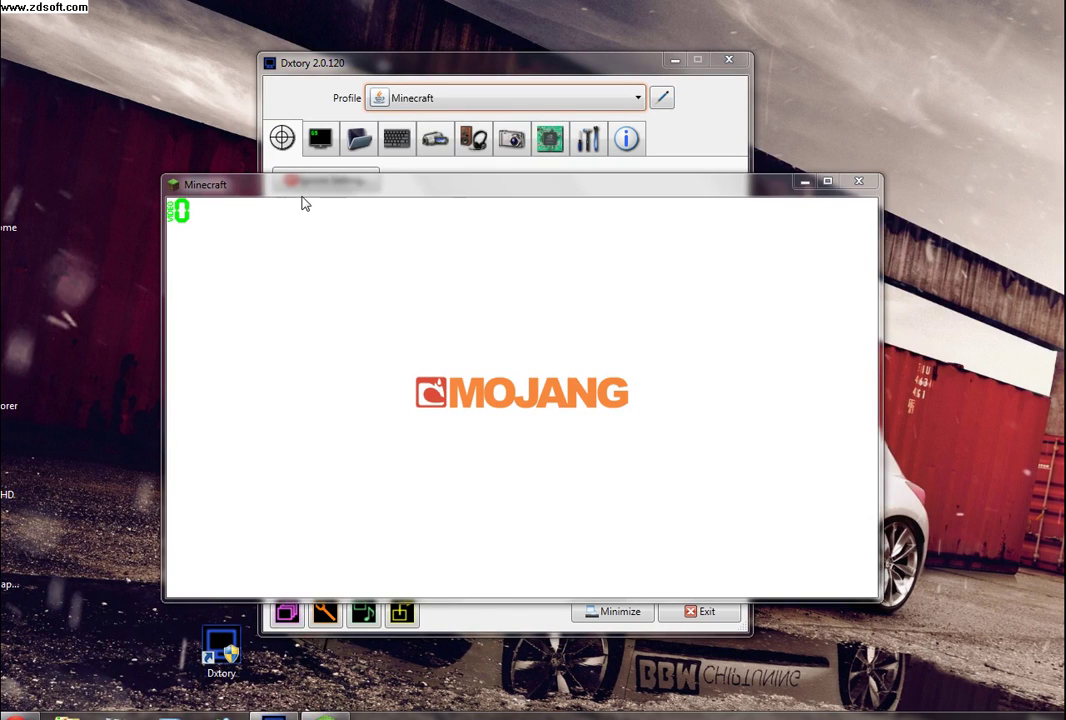
Examine the target information for the javaw.exe process, switching the profile to Default and back to Minecraft.
left_click(401, 85)
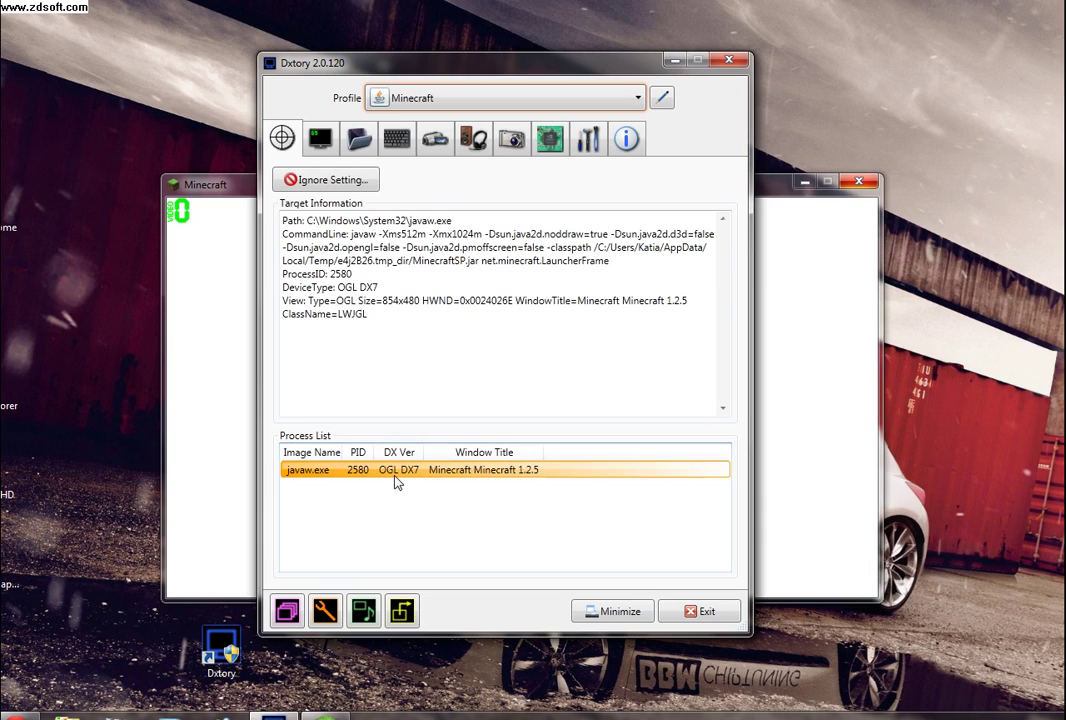
left_click(396, 100)
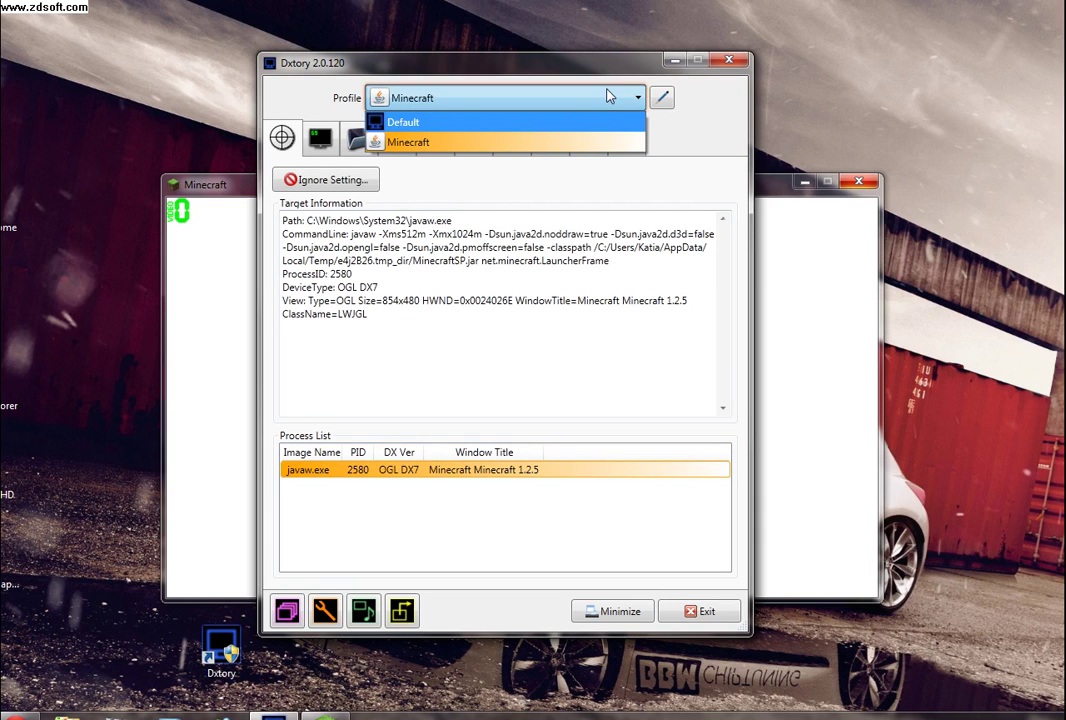
left_click(413, 124)
left_click(430, 98)
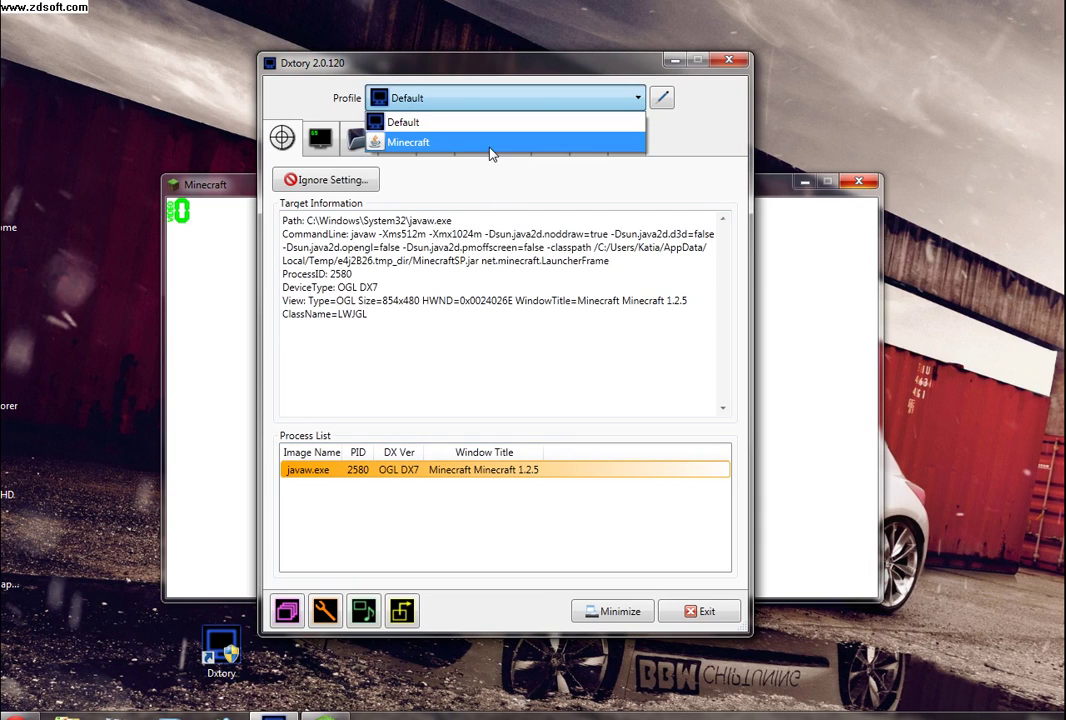
left_click(409, 143)
left_click_drag(327, 234, 443, 247)
left_click_drag(297, 247, 416, 234)
left_click(438, 234)
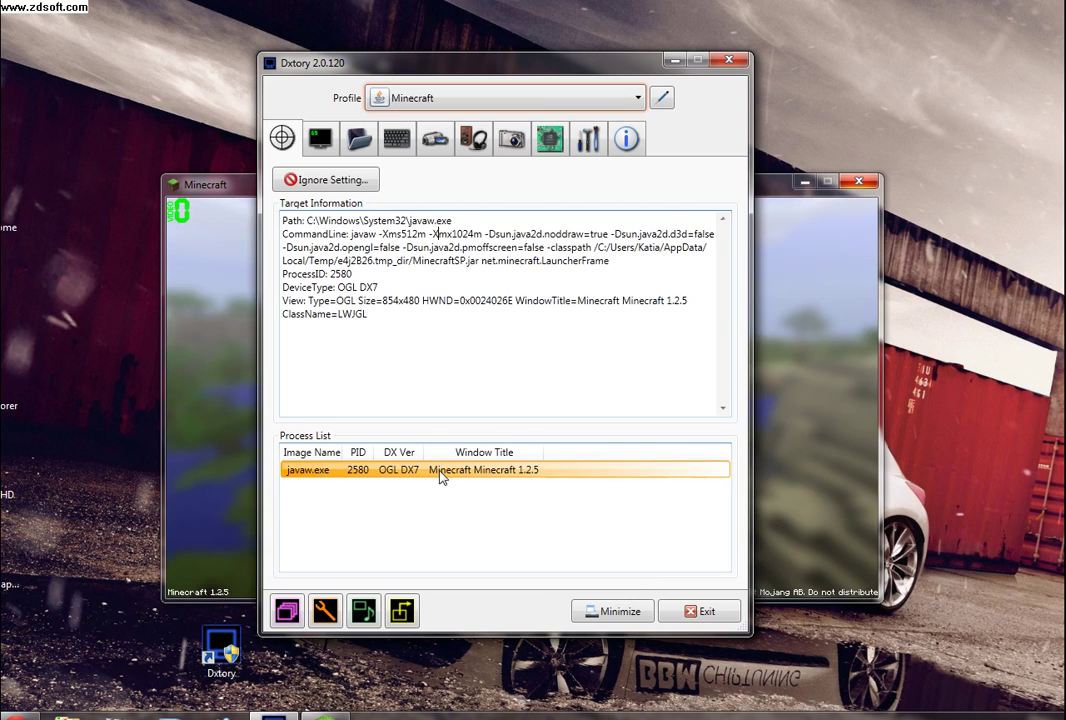
Select the first Novo Mundo world in Minecraft's single-player world list, and close the game.
left_click(228, 364)
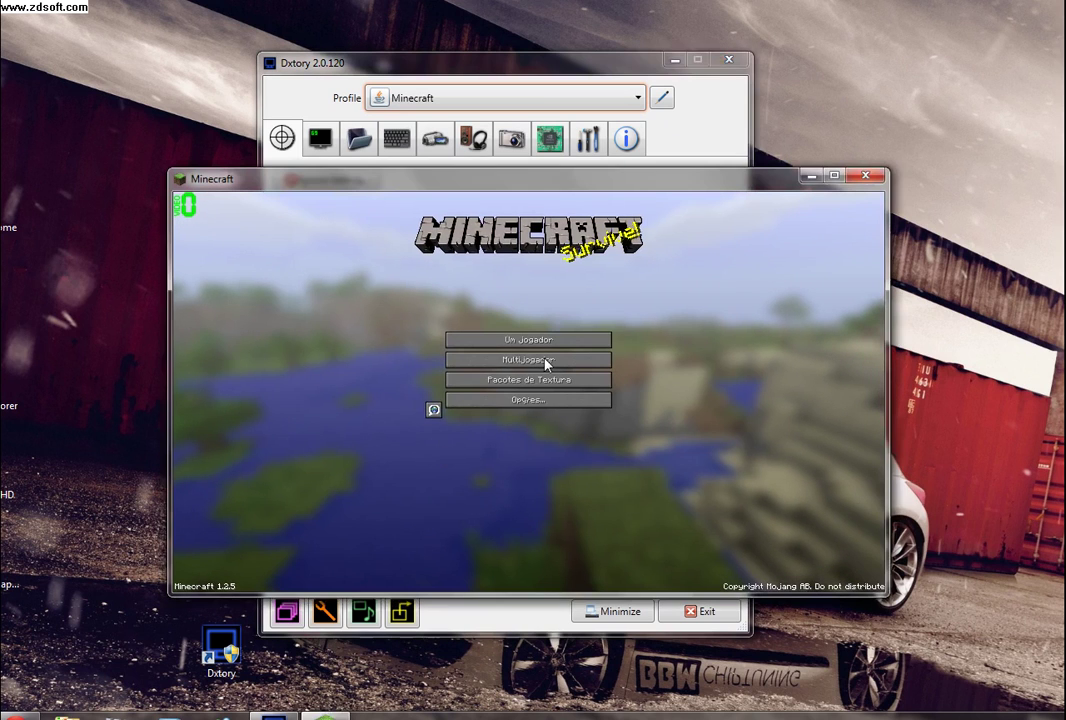
left_click(536, 340)
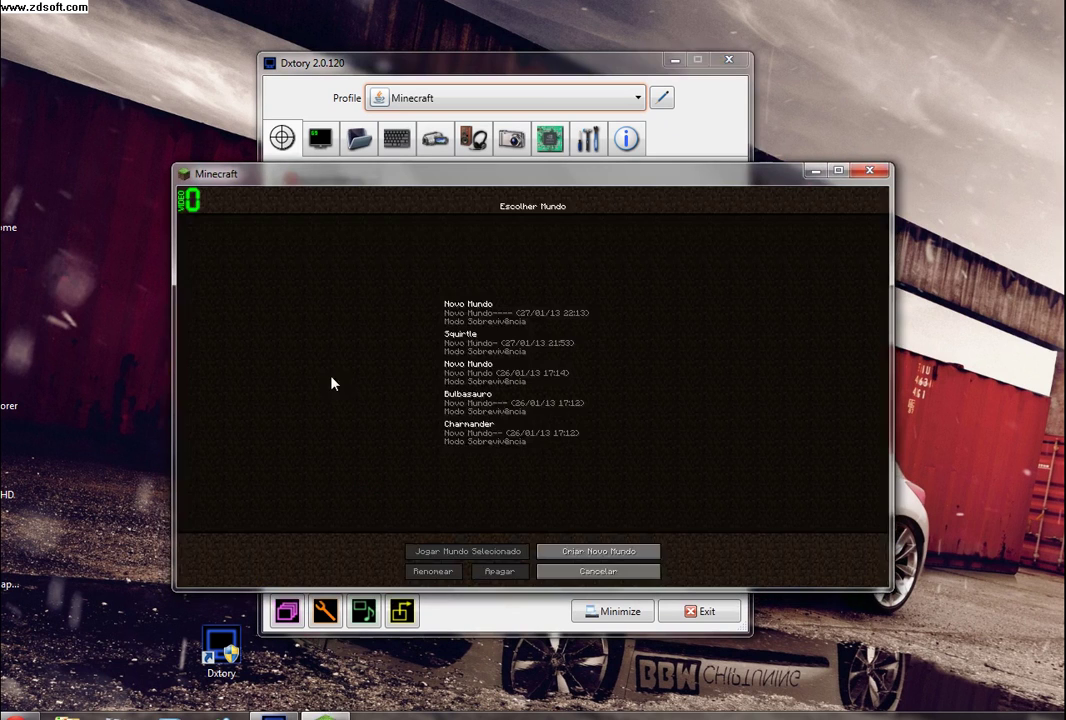
left_click(540, 316)
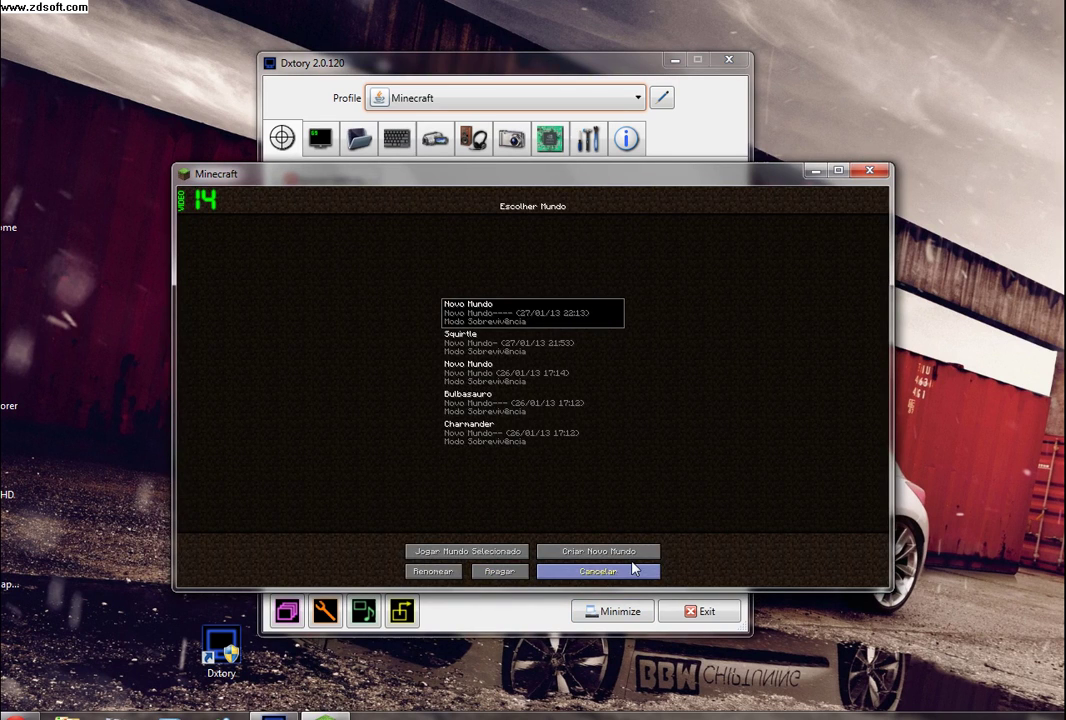
left_click(869, 170)
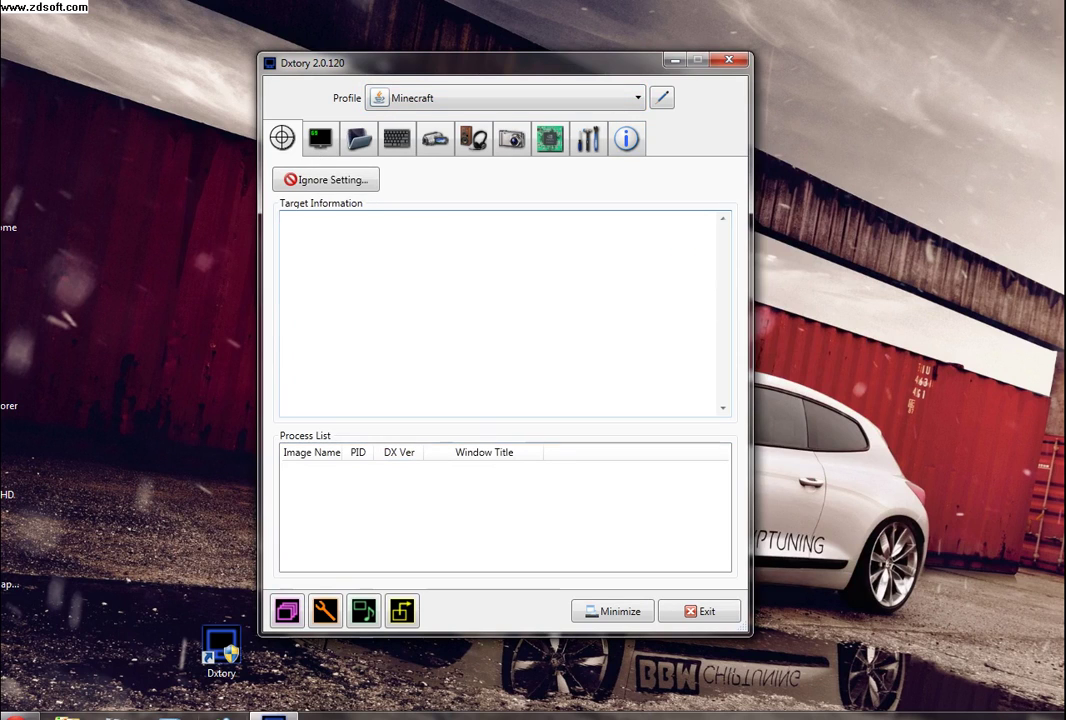
left_click(470, 117)
left_click(428, 109)
left_click(644, 336)
left_click(319, 141)
left_click(285, 141)
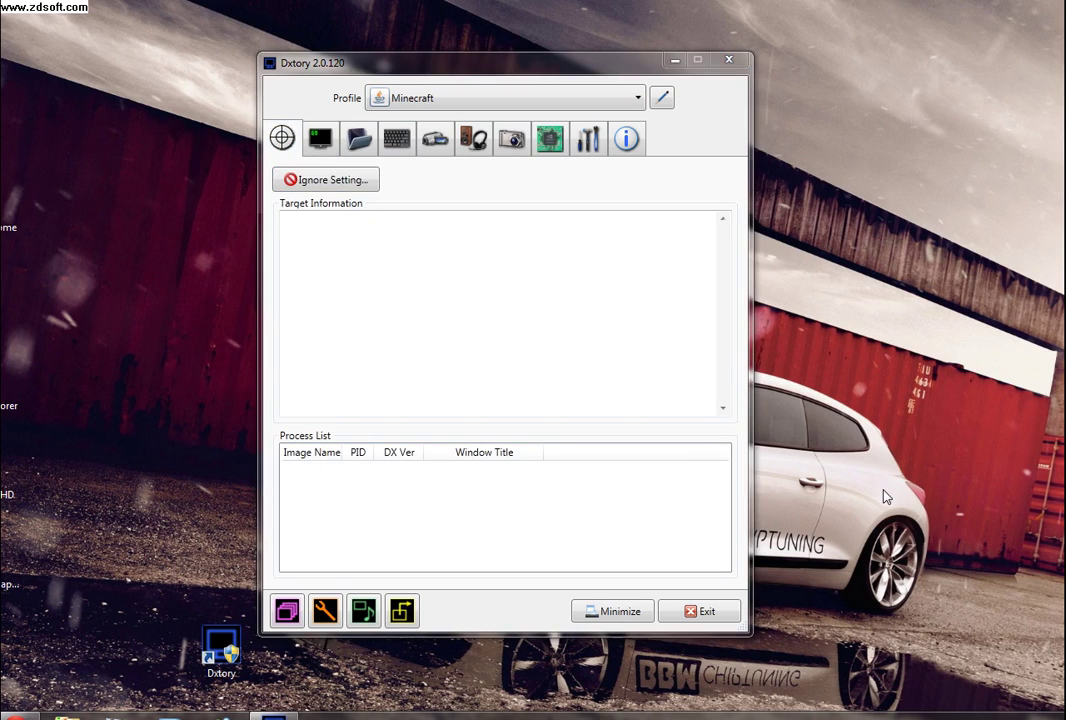
left_click_drag(1022, 387, 127, 576)
left_click_drag(933, 179, 183, 162)
left_click_drag(826, 170, 600, 137)
left_click_drag(893, 318, 488, 247)
Move the Dxtory shortcut further up the desktop, closing the Windows Defender window.
left_click_drag(221, 650, 108, 407)
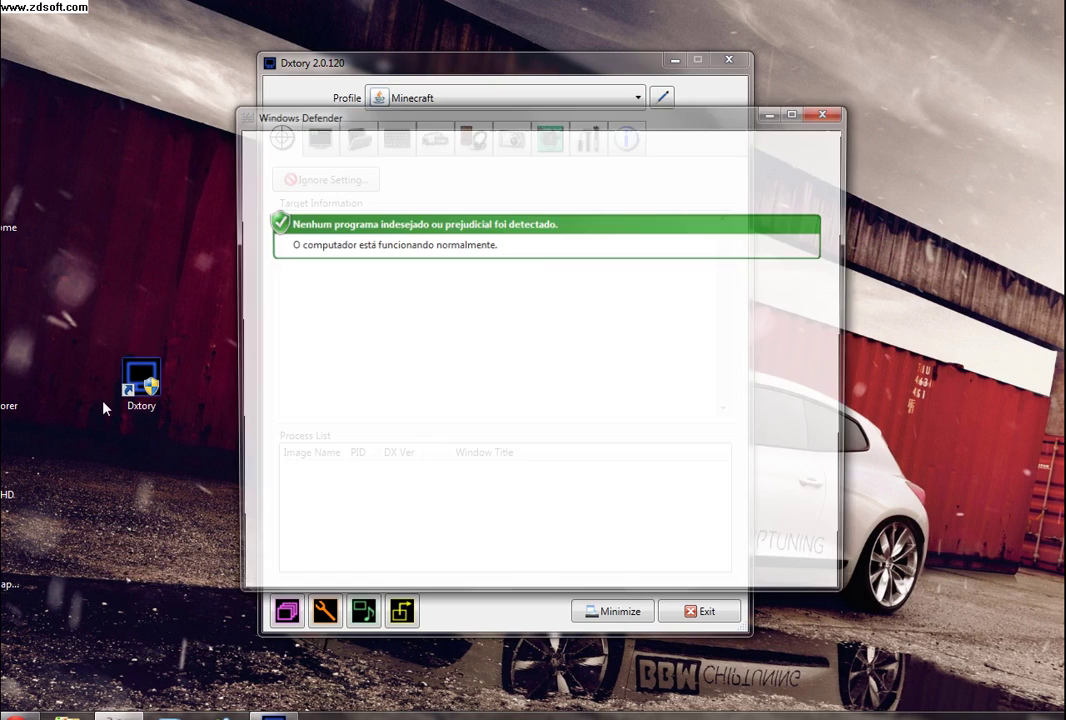
left_click(830, 115)
left_click_drag(145, 385, 143, 205)
left_click_drag(110, 455, 73, 71)
left_click_drag(163, 204, 170, 290)
left_click_drag(97, 248, 195, 300)
left_click(151, 311)
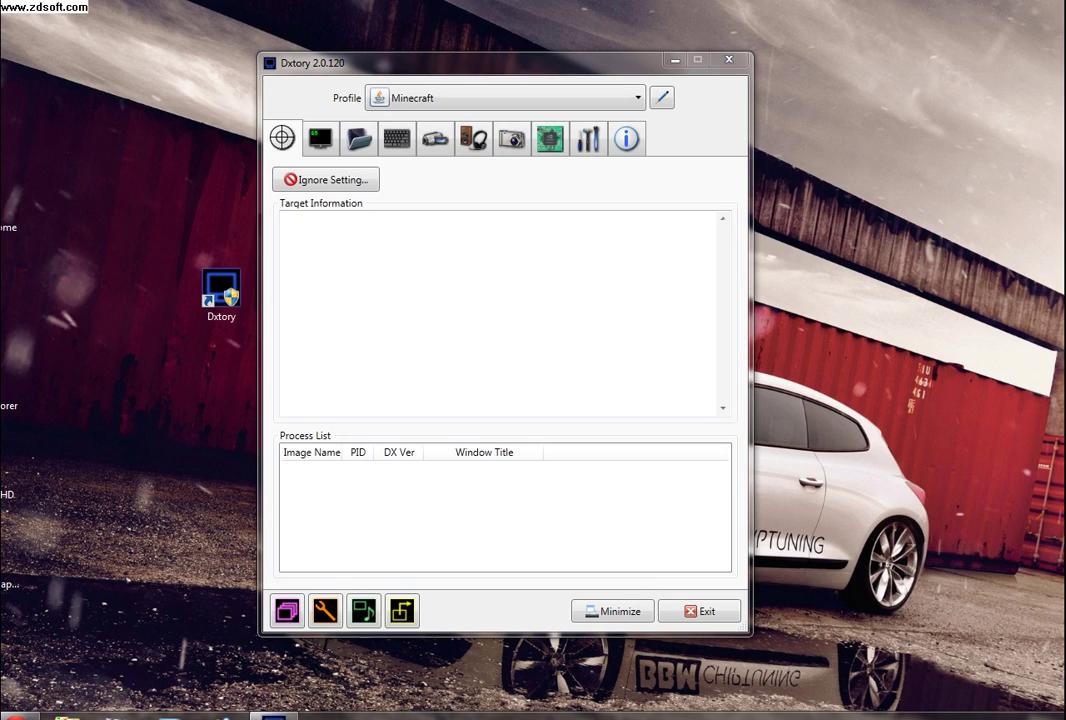